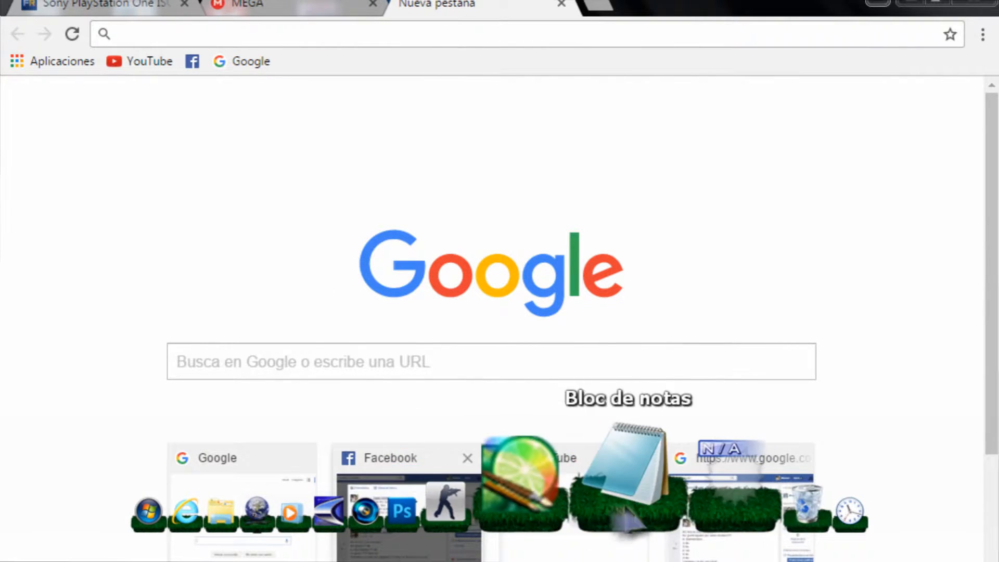
Open the Notepad notes holding the MEGA link and the FreeROMs psx.htm address.
{"action": "left_click", "coordinate": [626, 476]}
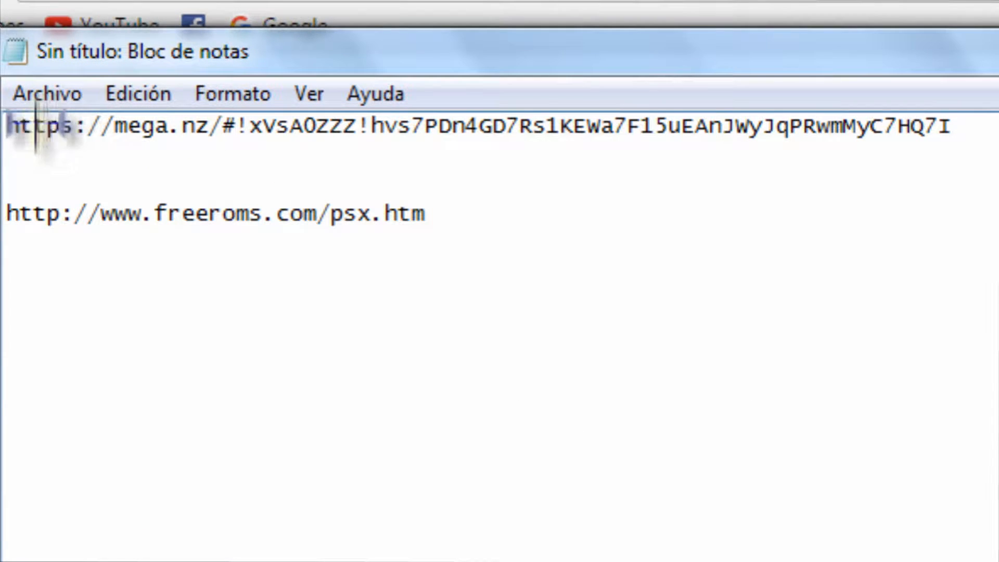
Copy the full mega.nz link from the notes and minimize Notepad.
{"action": "left_click_drag", "start_coordinate": [7, 124], "coordinate": [963, 143]}
{"action": "left_click", "coordinate": [964, 147]}
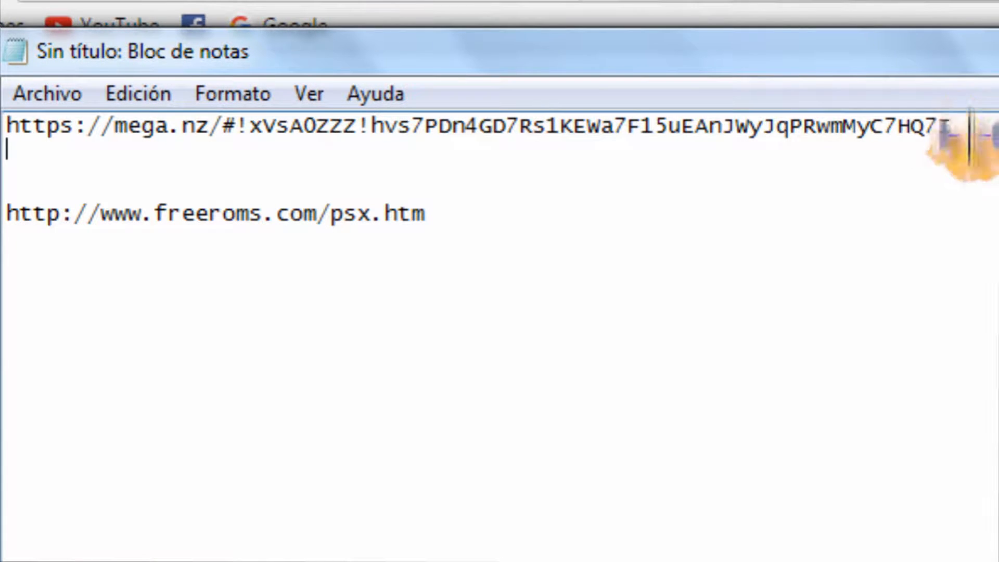
{"action": "left_click_drag", "start_coordinate": [942, 133], "coordinate": [8, 128]}
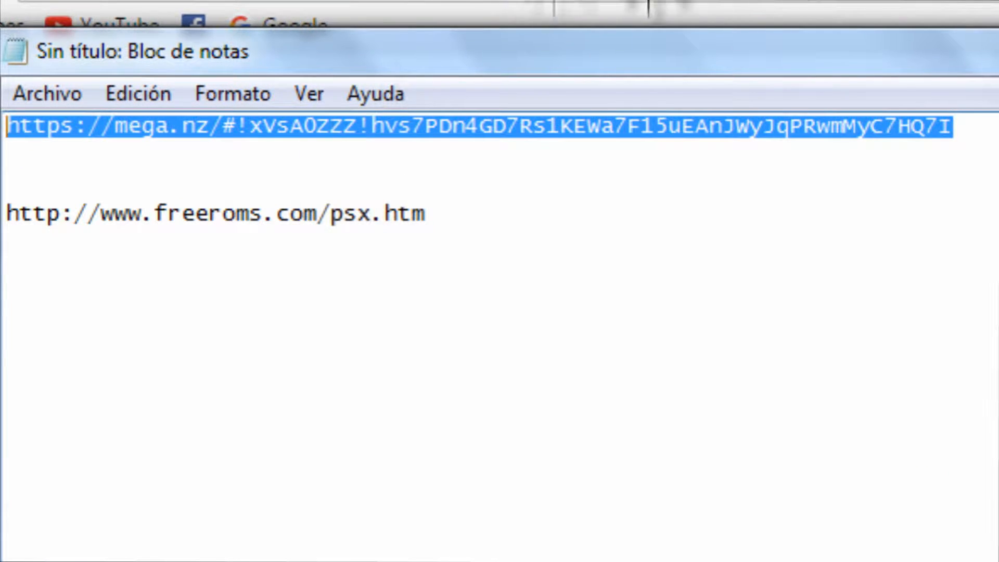
{"action": "left_click", "coordinate": [727, 73]}
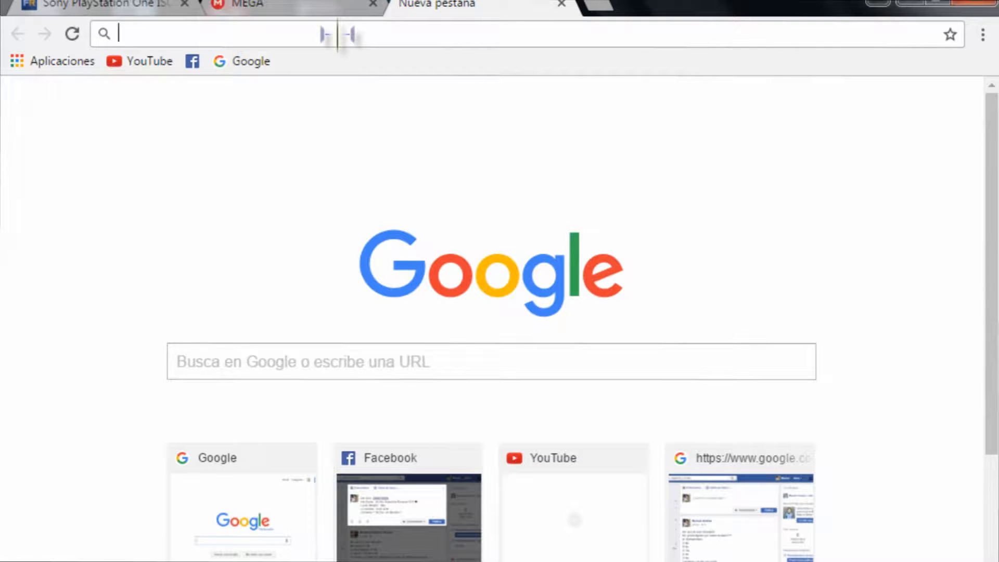
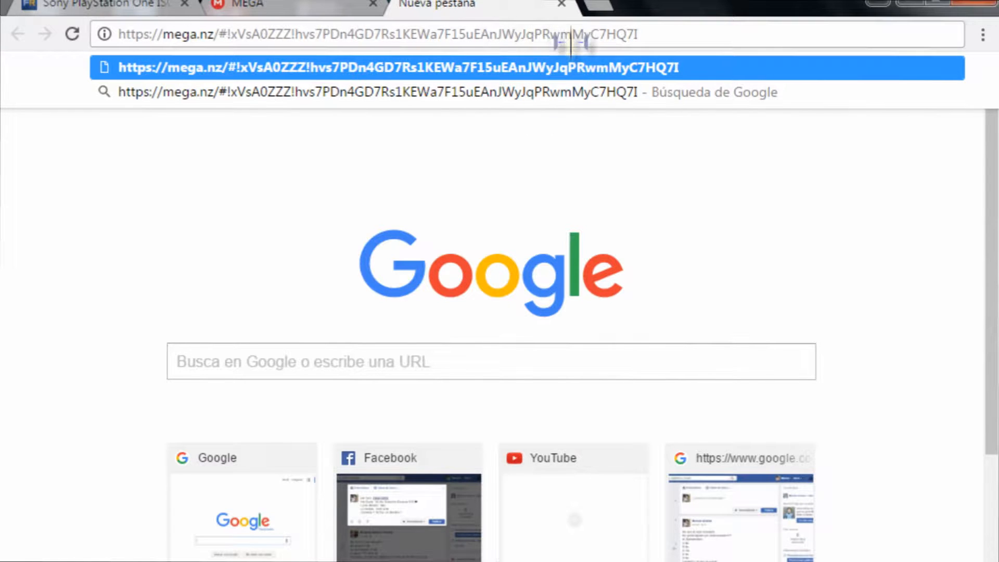
Open the MEGA link, download Emulador De Ps1.rar through the browser, and pause it at 12%.
{"action": "left_click", "coordinate": [564, 6]}
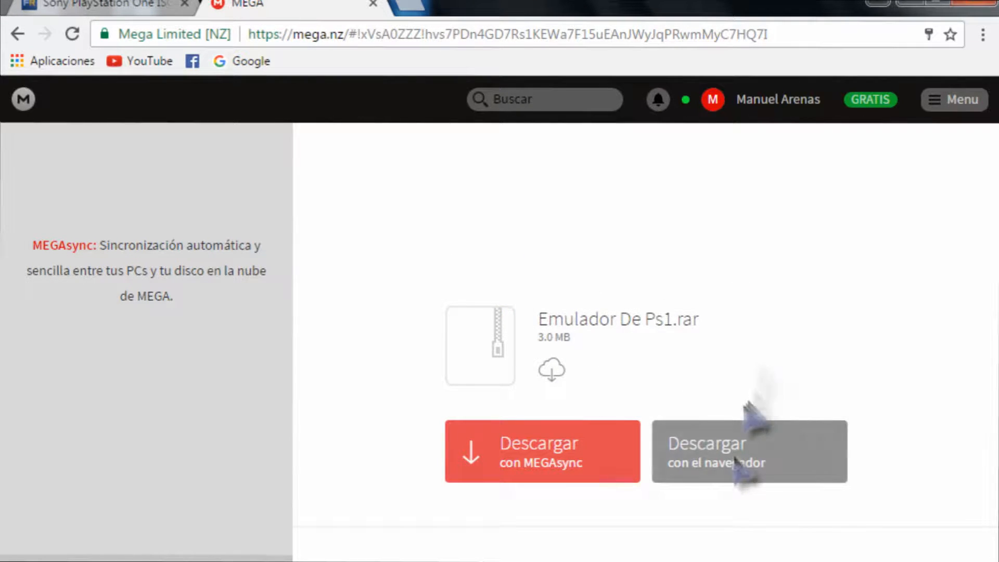
{"action": "left_click", "coordinate": [688, 449]}
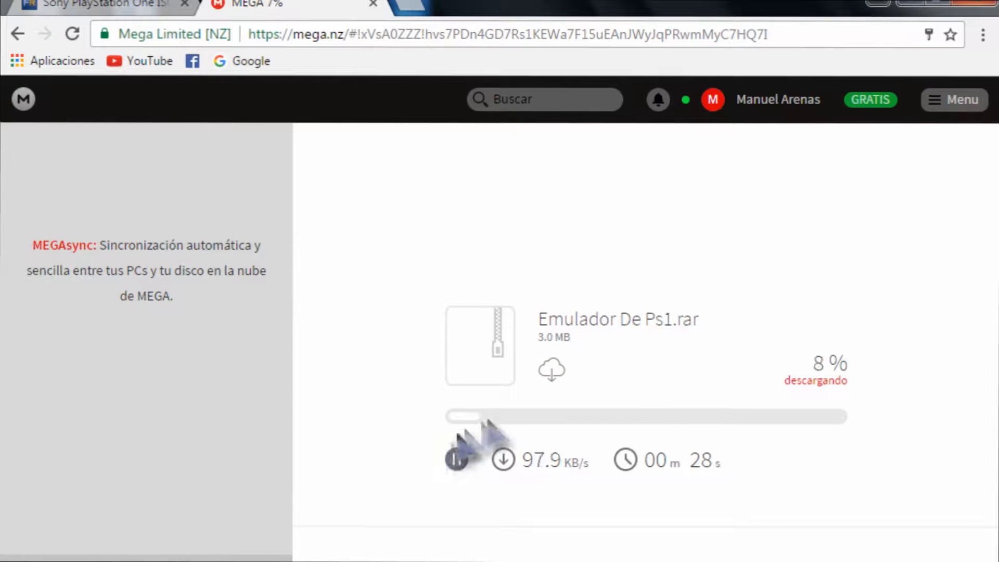
{"action": "left_click", "coordinate": [456, 459]}
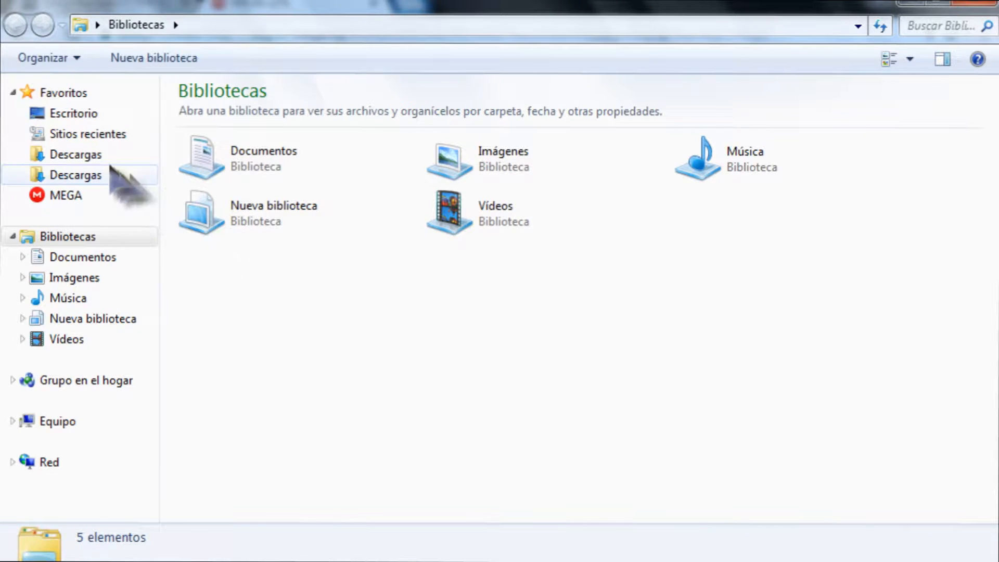
Open the Emuladores folder inside Documentos.
{"action": "left_click", "coordinate": [246, 158]}
{"action": "double_click", "coordinate": [246, 159]}
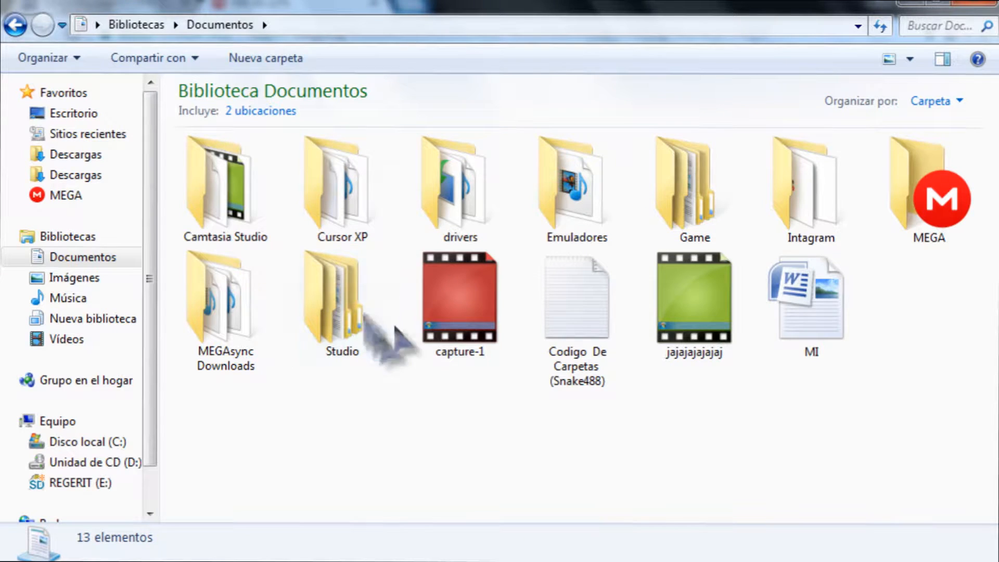
{"action": "left_click", "coordinate": [580, 180]}
{"action": "double_click", "coordinate": [579, 178]}
Select the Emulador De Ps1 archive in the Emuladores folder.
{"action": "left_click_drag", "start_coordinate": [562, 200], "coordinate": [417, 180]}
{"action": "left_click", "coordinate": [608, 218]}
{"action": "left_click_drag", "start_coordinate": [542, 178], "coordinate": [495, 166]}
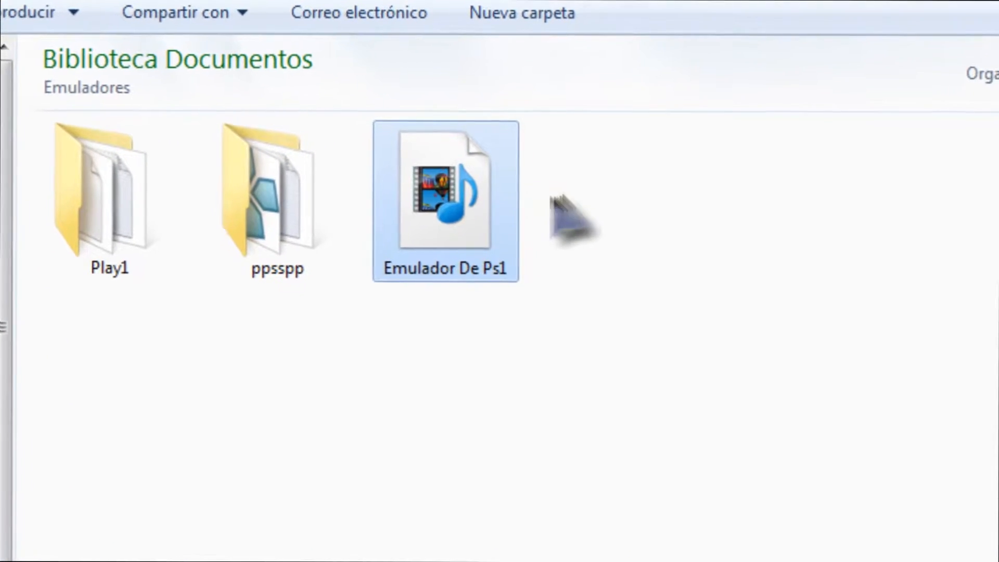
{"action": "left_click_drag", "start_coordinate": [463, 200], "coordinate": [379, 199]}
{"action": "left_click", "coordinate": [606, 199]}
{"action": "left_click_drag", "start_coordinate": [657, 208], "coordinate": [299, 195]}
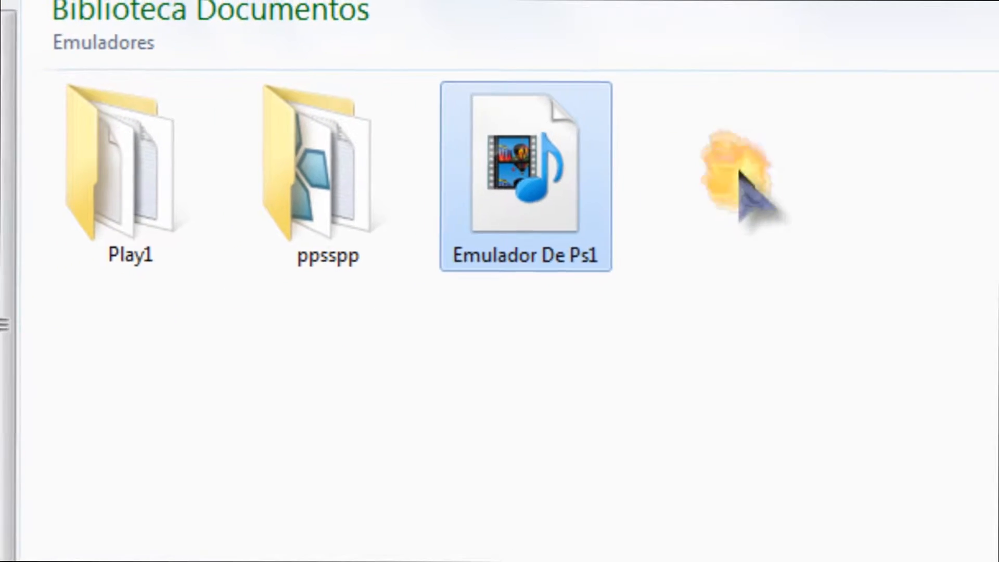
{"action": "left_click", "coordinate": [660, 206]}
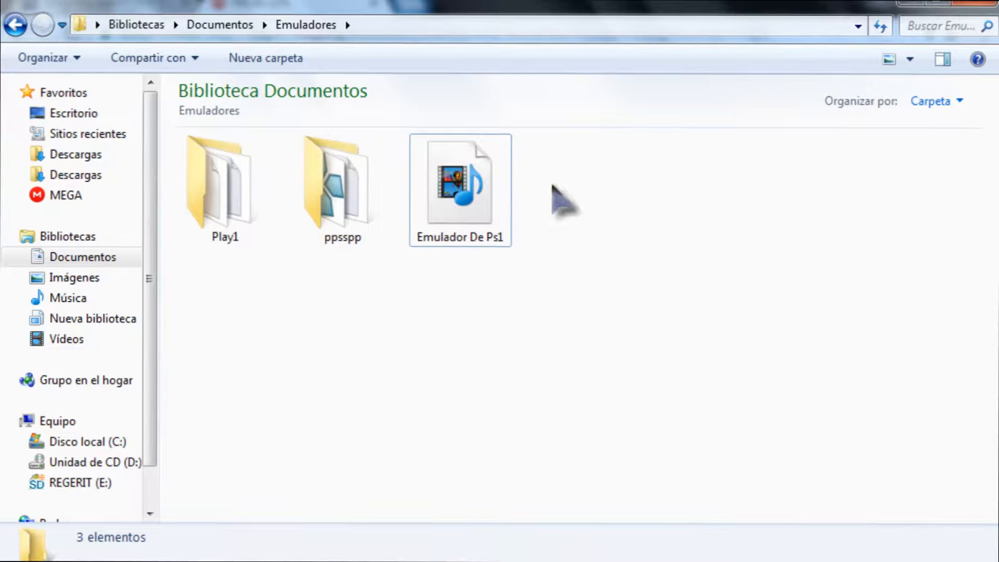
{"action": "left_click_drag", "start_coordinate": [552, 184], "coordinate": [478, 198]}
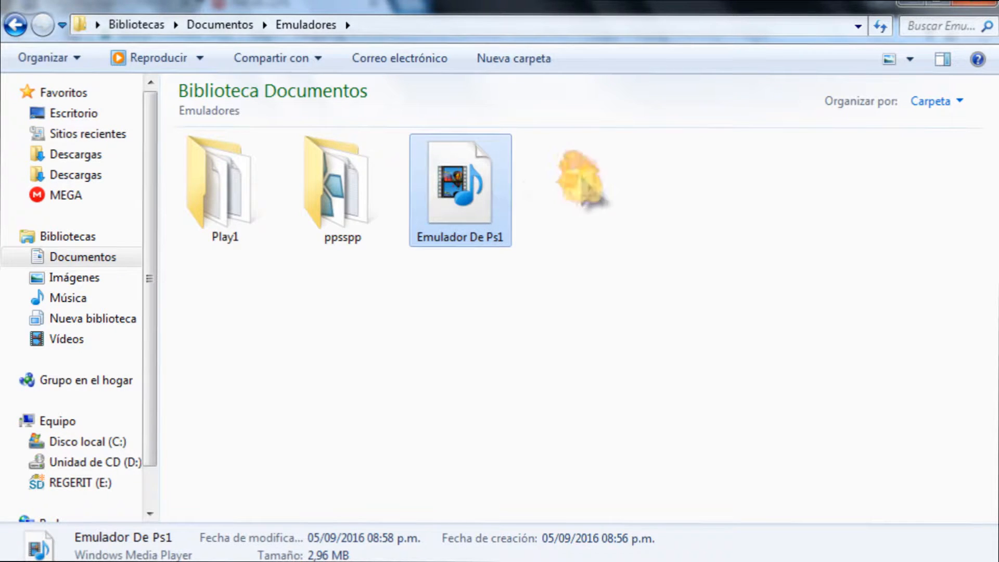
{"action": "left_click", "coordinate": [575, 178]}
{"action": "left_click_drag", "start_coordinate": [627, 169], "coordinate": [439, 175]}
{"action": "left_click", "coordinate": [632, 177]}
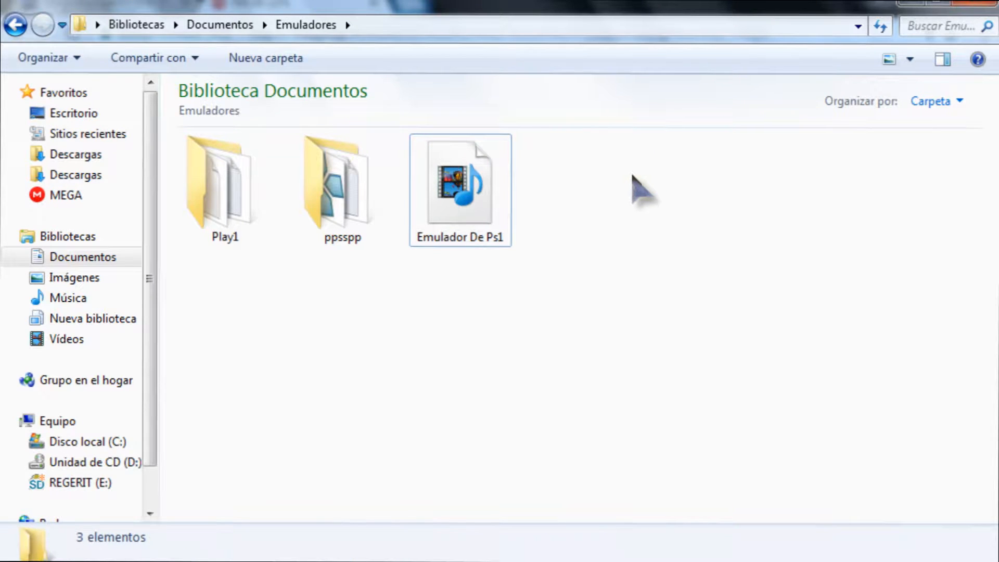
{"action": "left_click", "coordinate": [492, 159]}
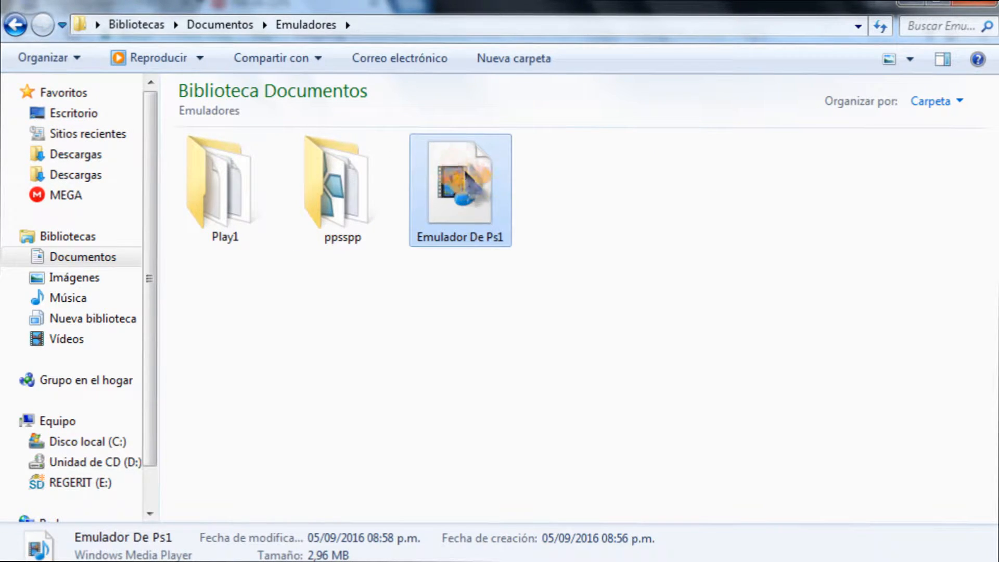
View the archive's WinRAR extraction options without choosing one, then select Play1.
{"action": "right_click", "coordinate": [468, 175]}
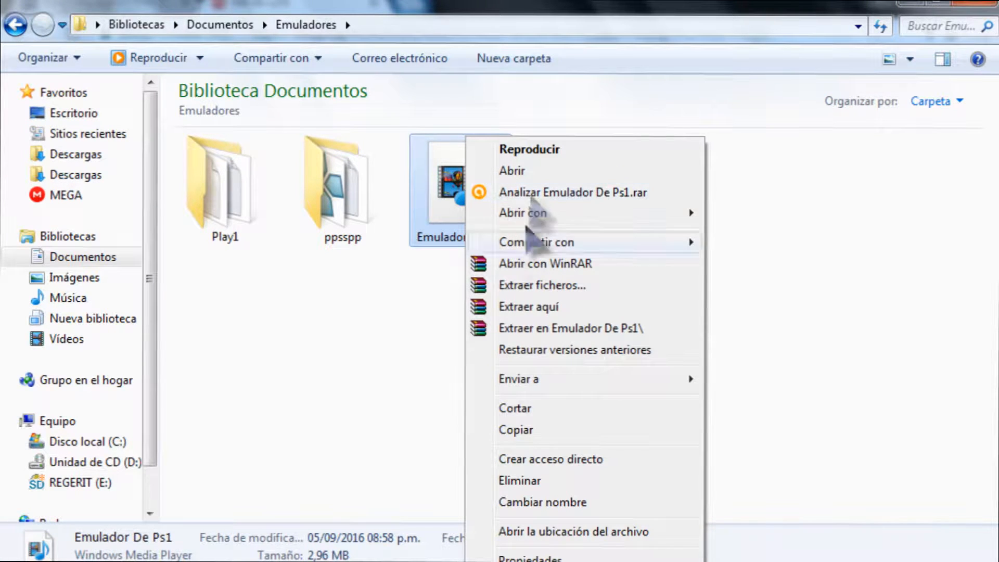
{"action": "left_click", "coordinate": [806, 224]}
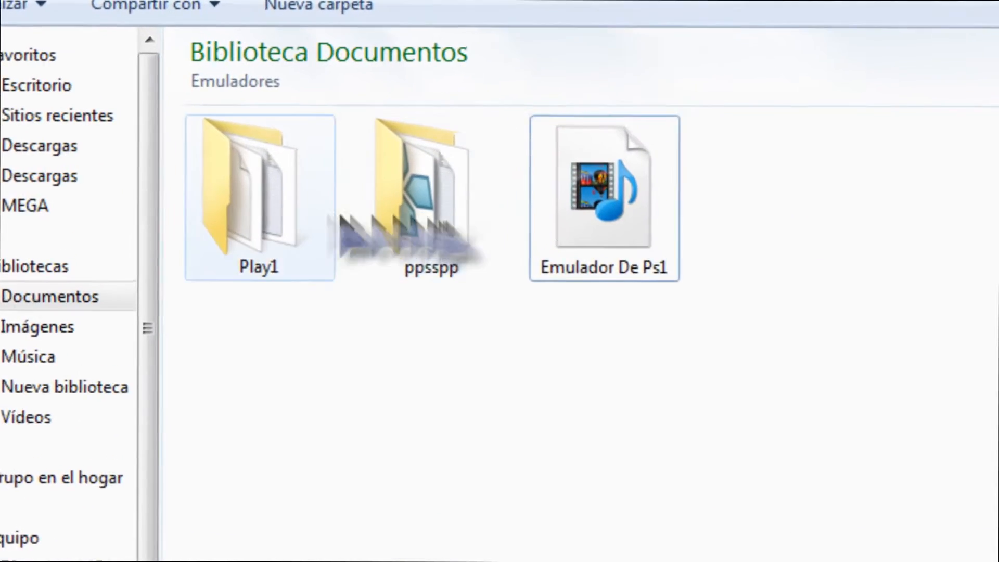
{"action": "left_click", "coordinate": [328, 219]}
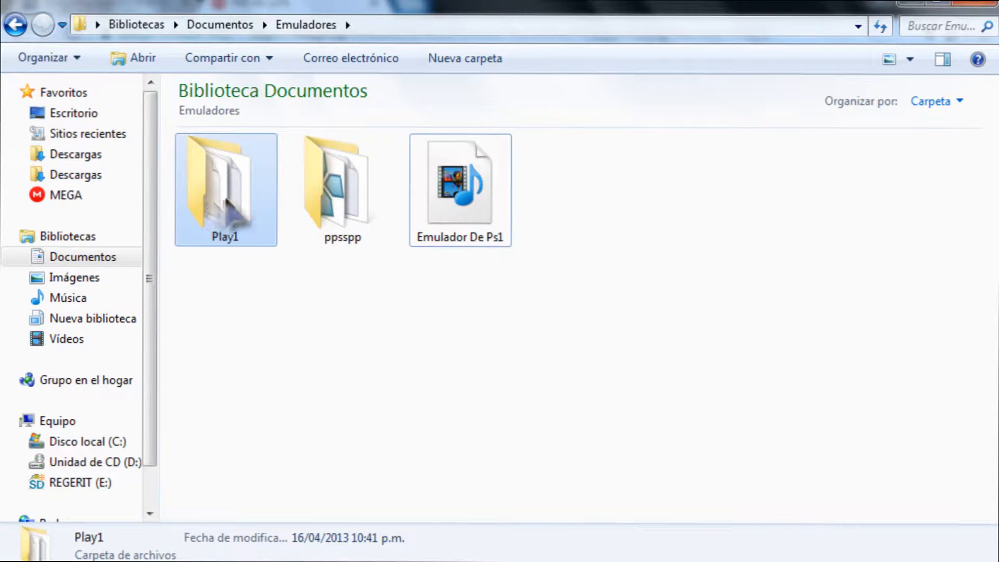
Open the Play1 folder, select the psxfin program, then minimize Explorer.
{"action": "mouse_move", "coordinate": [225, 199]}
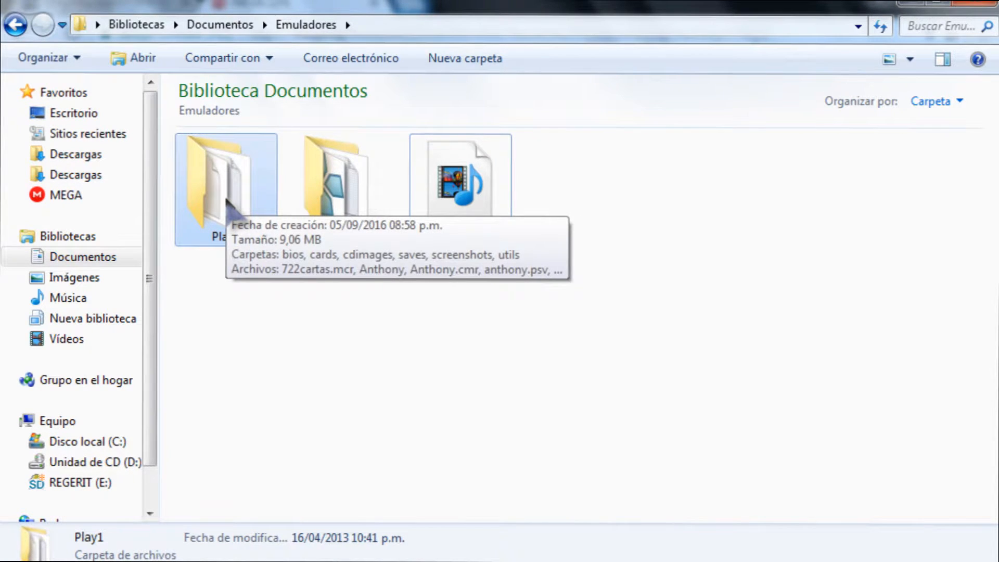
{"action": "double_click", "coordinate": [226, 199]}
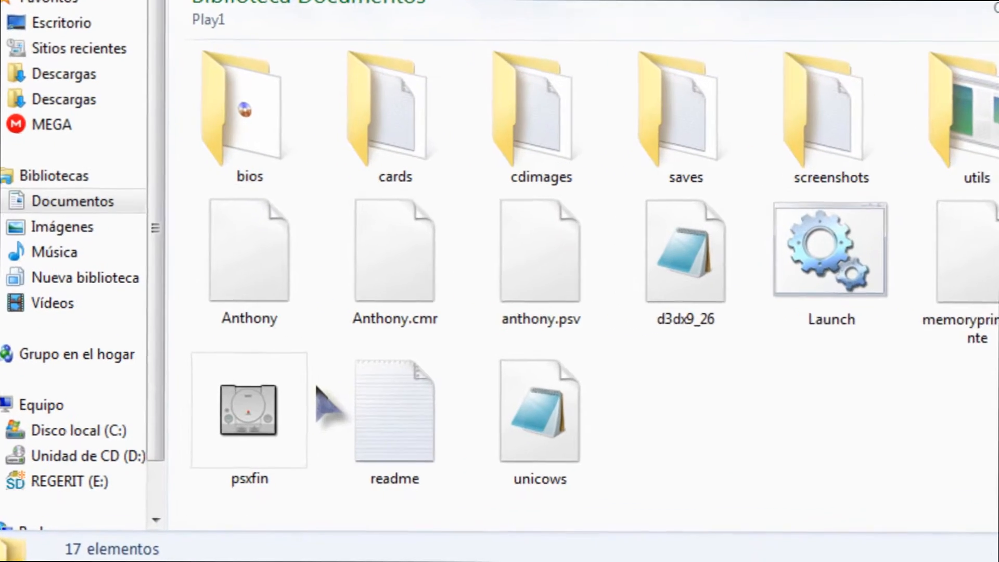
{"action": "left_click", "coordinate": [263, 407]}
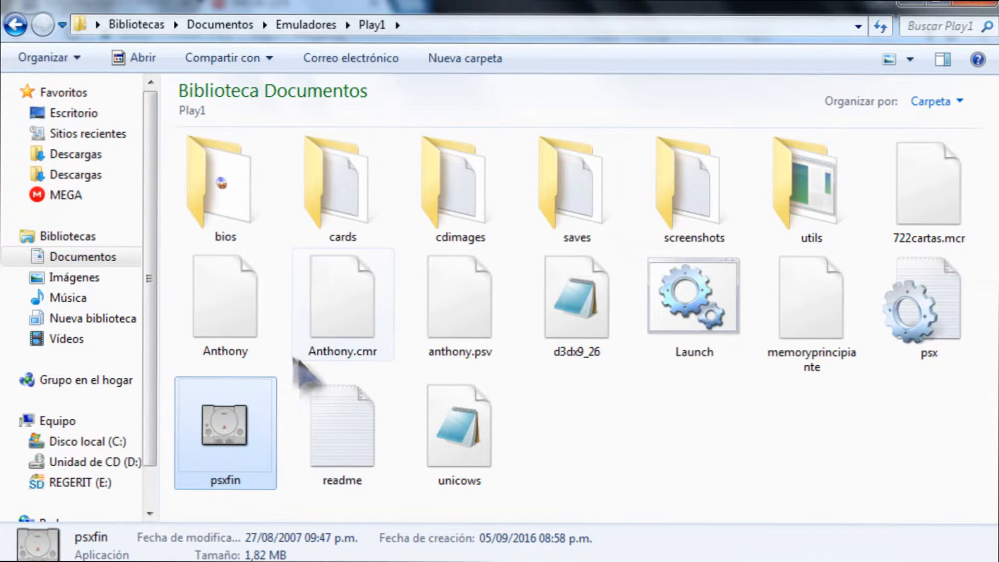
{"action": "left_click", "coordinate": [263, 350]}
{"action": "left_click", "coordinate": [281, 369]}
{"action": "left_click_drag", "start_coordinate": [278, 399], "coordinate": [210, 408]}
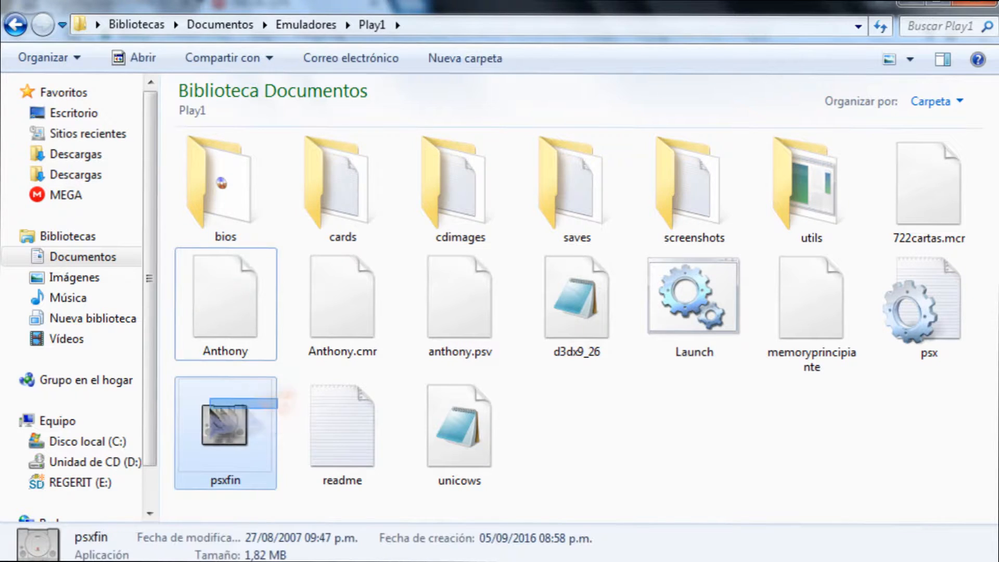
{"action": "left_click_drag", "start_coordinate": [285, 358], "coordinate": [201, 426]}
{"action": "left_click", "coordinate": [290, 360]}
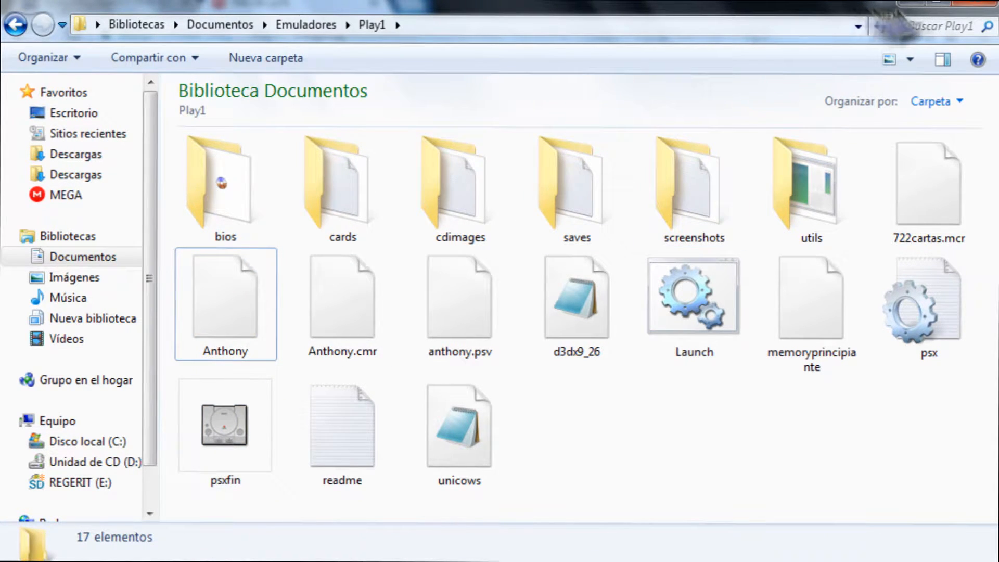
{"action": "left_click", "coordinate": [908, 4]}
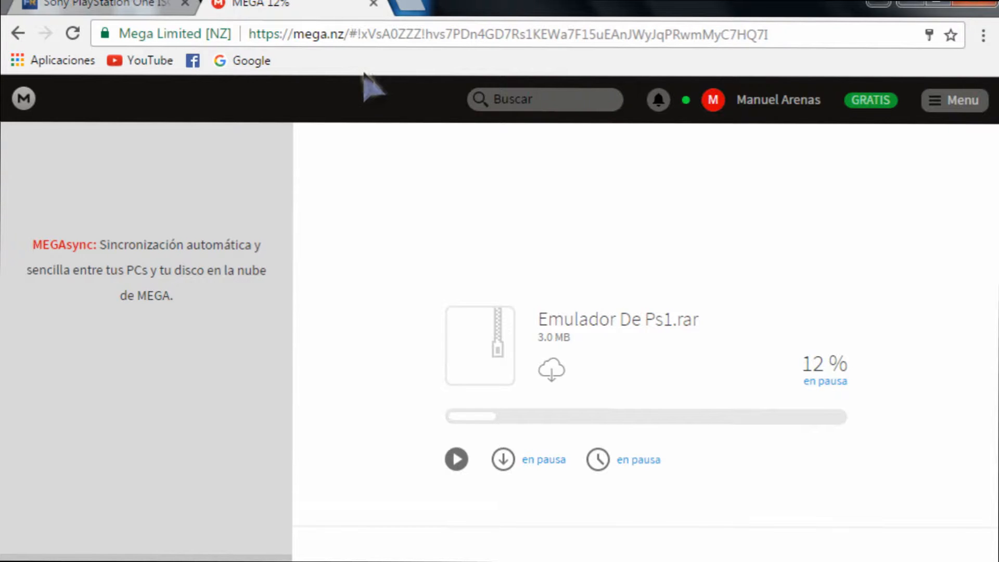
Switch to the FreeROMs psx.htm tab and scroll down toward the PSX ROMs letter index.
{"action": "left_click", "coordinate": [100, 5]}
{"action": "left_click", "coordinate": [249, 39]}
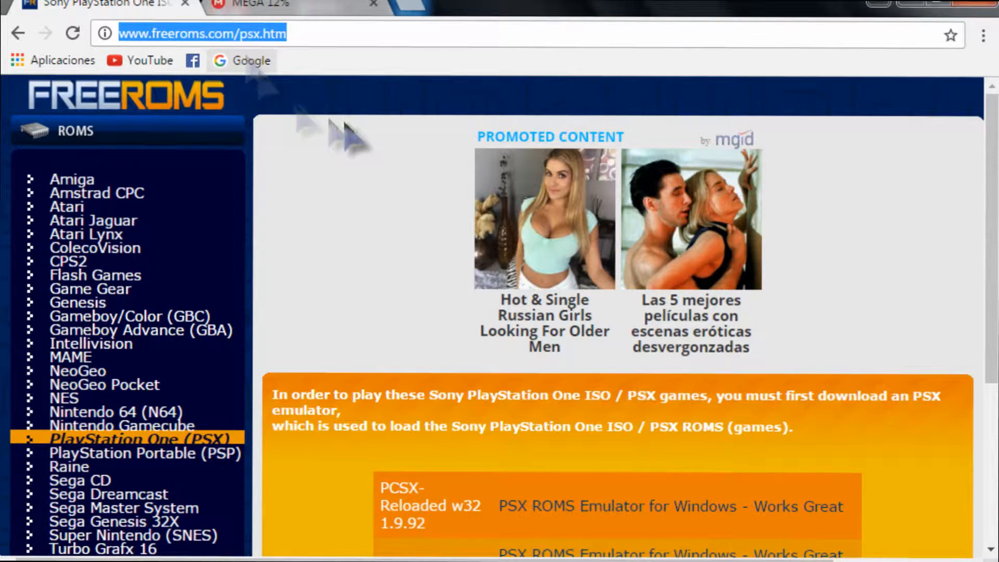
{"action": "left_click", "coordinate": [354, 196]}
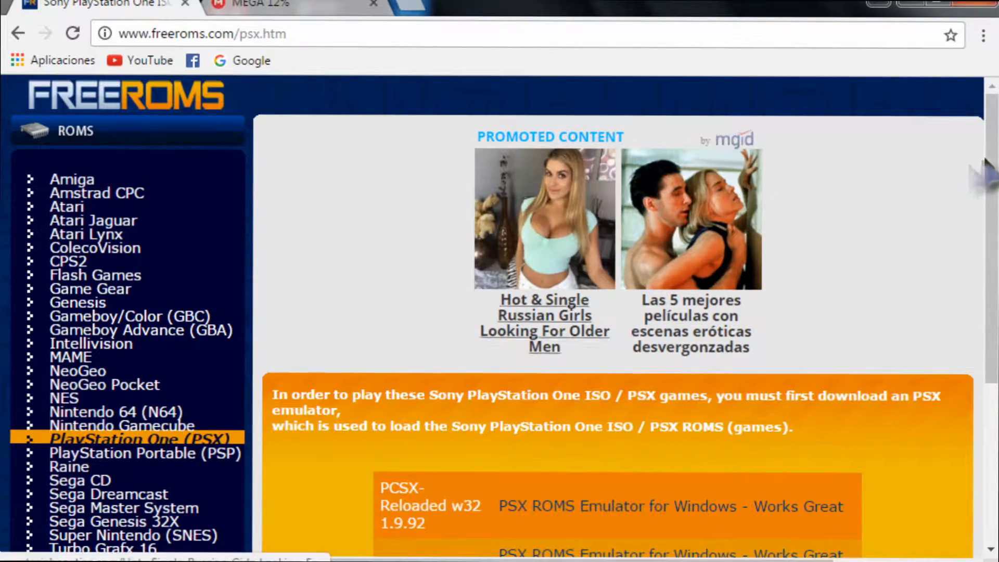
{"action": "left_click_drag", "start_coordinate": [983, 174], "coordinate": [985, 330]}
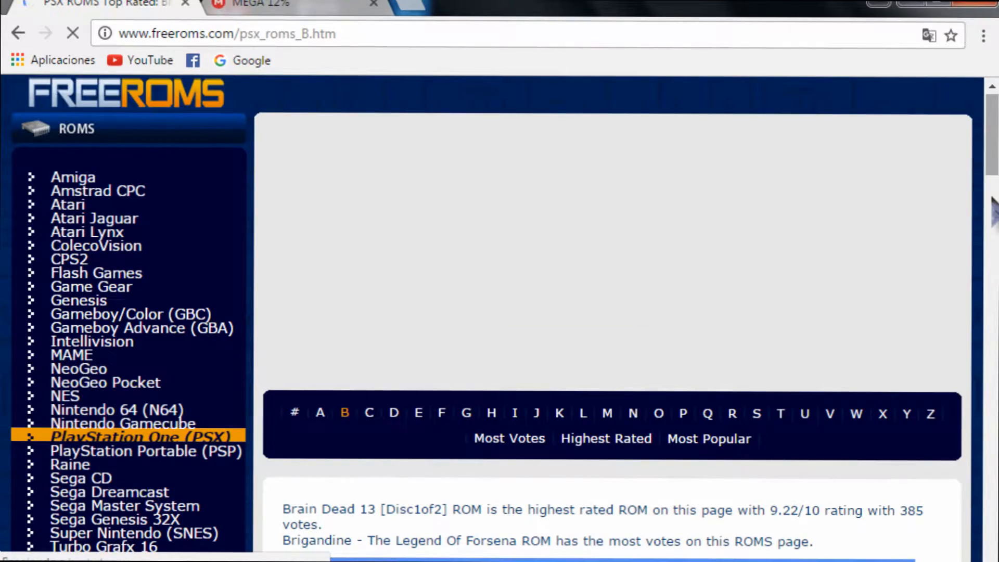
Scroll down the B list and open the Bloody Roar II - The New Breed page.
{"action": "left_click_drag", "start_coordinate": [993, 132], "coordinate": [994, 219]}
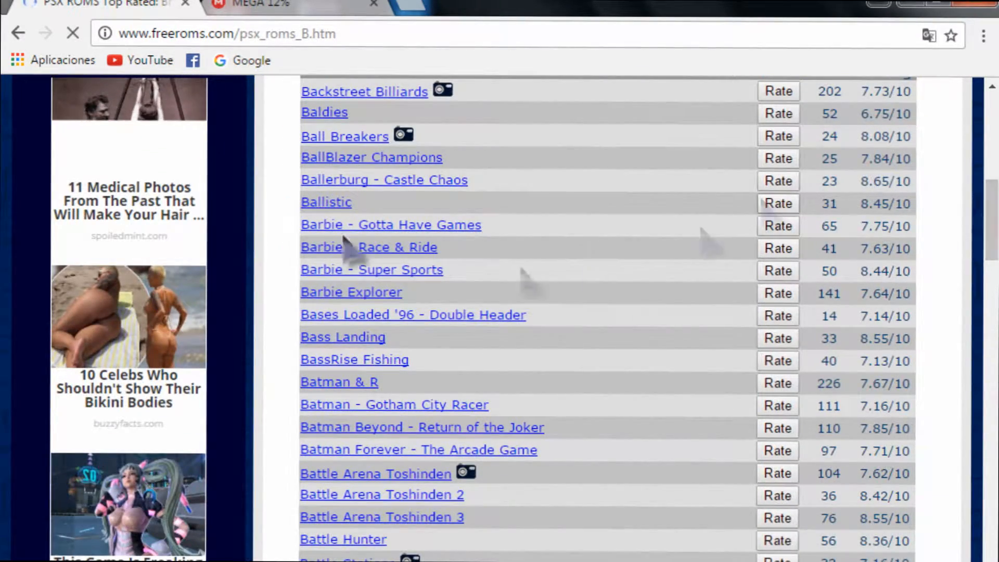
{"action": "left_click_drag", "start_coordinate": [275, 200], "coordinate": [309, 415]}
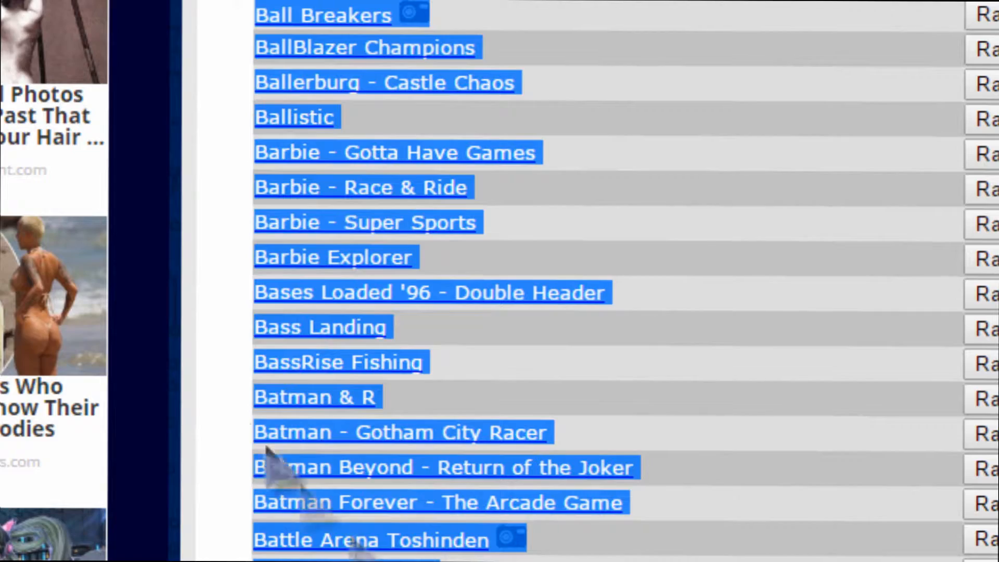
{"action": "left_click", "coordinate": [229, 402]}
{"action": "scroll", "coordinate": [499, 281], "scroll_direction": "down", "scroll_amount": 1}
{"action": "scroll", "coordinate": [624, 281], "scroll_direction": "down", "scroll_amount": 10}
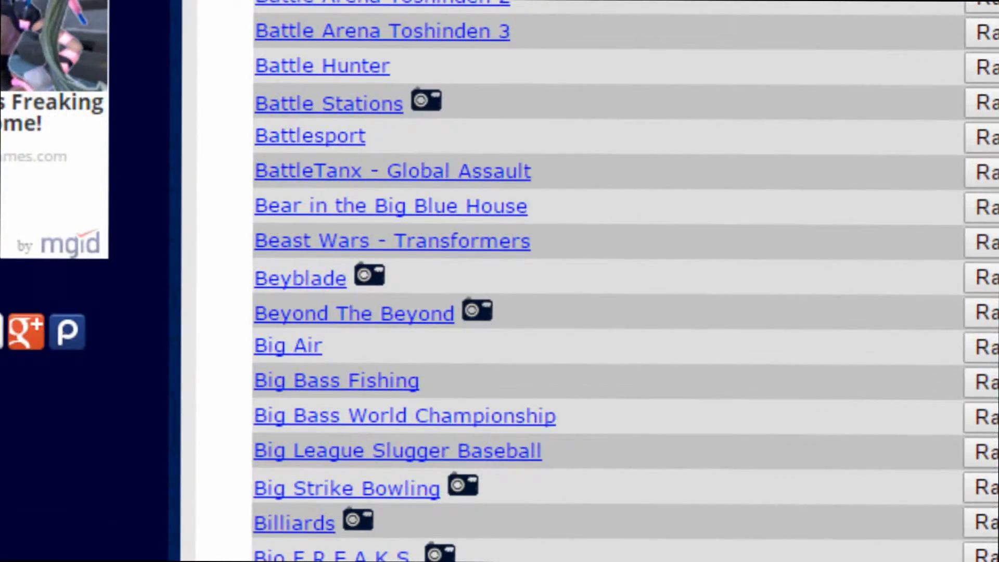
{"action": "scroll", "coordinate": [624, 281], "scroll_direction": "down", "scroll_amount": 9}
{"action": "scroll", "coordinate": [419, 193], "scroll_direction": "down", "scroll_amount": 1}
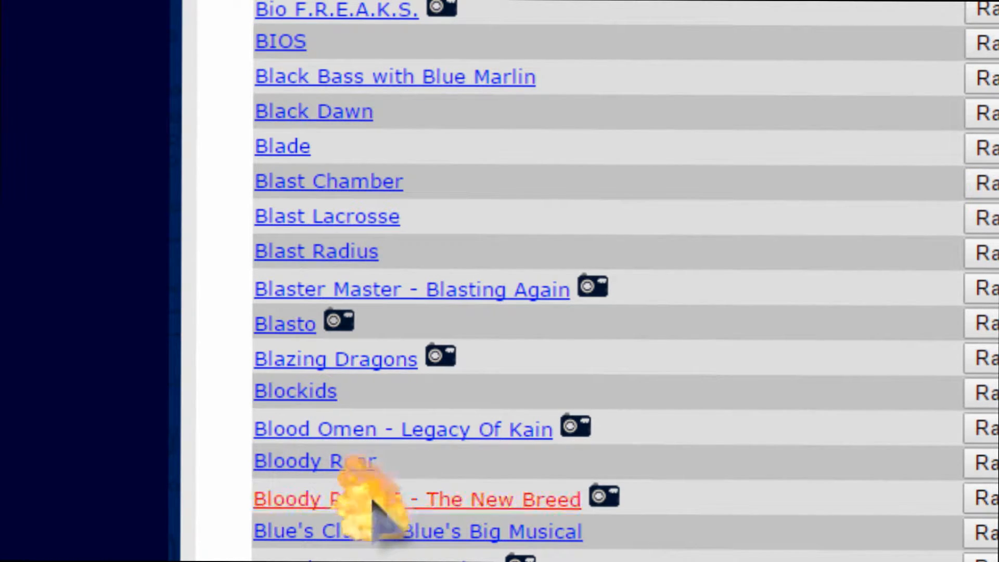
{"action": "left_click", "coordinate": [431, 502]}
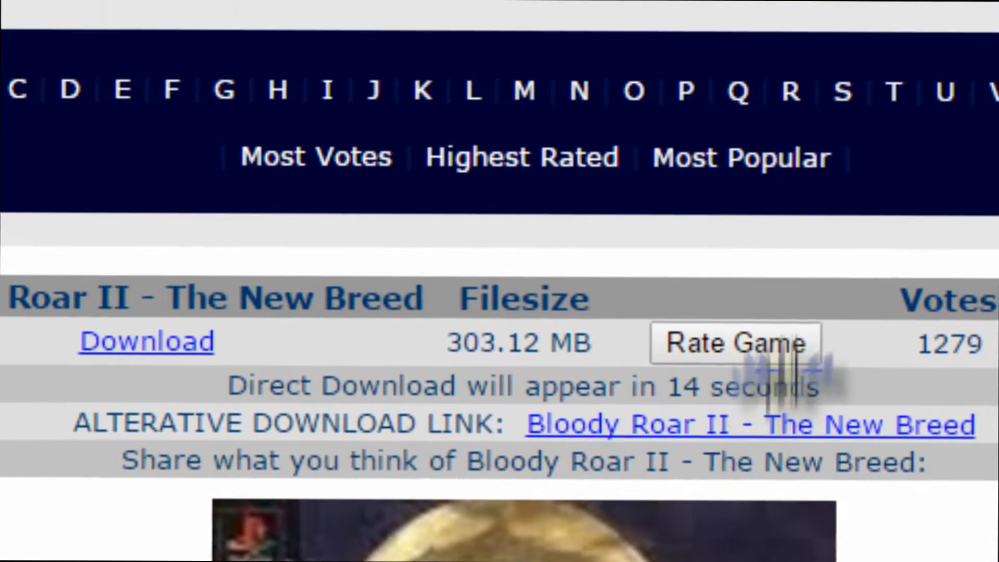
Wait out the Bloody Roar II download countdown until the Direct Download link appears.
{"action": "left_click_drag", "start_coordinate": [294, 420], "coordinate": [779, 415]}
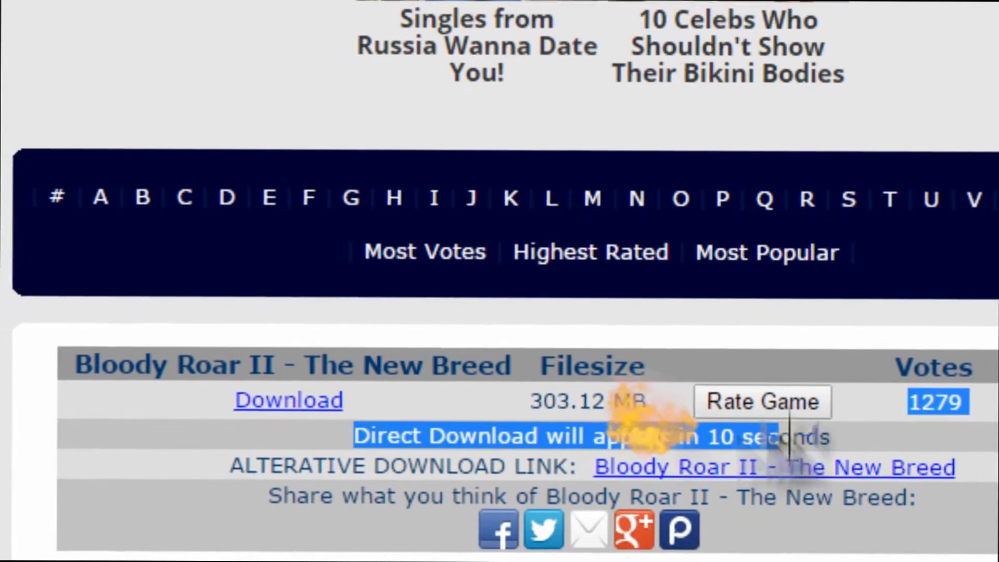
{"action": "left_click", "coordinate": [906, 442]}
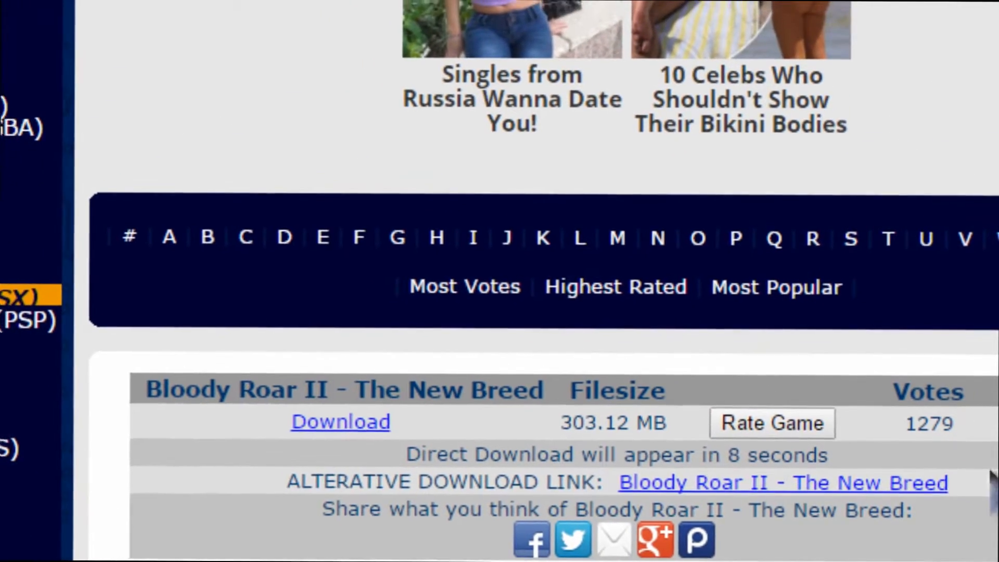
{"action": "scroll", "coordinate": [991, 470], "scroll_direction": "down", "scroll_amount": 3}
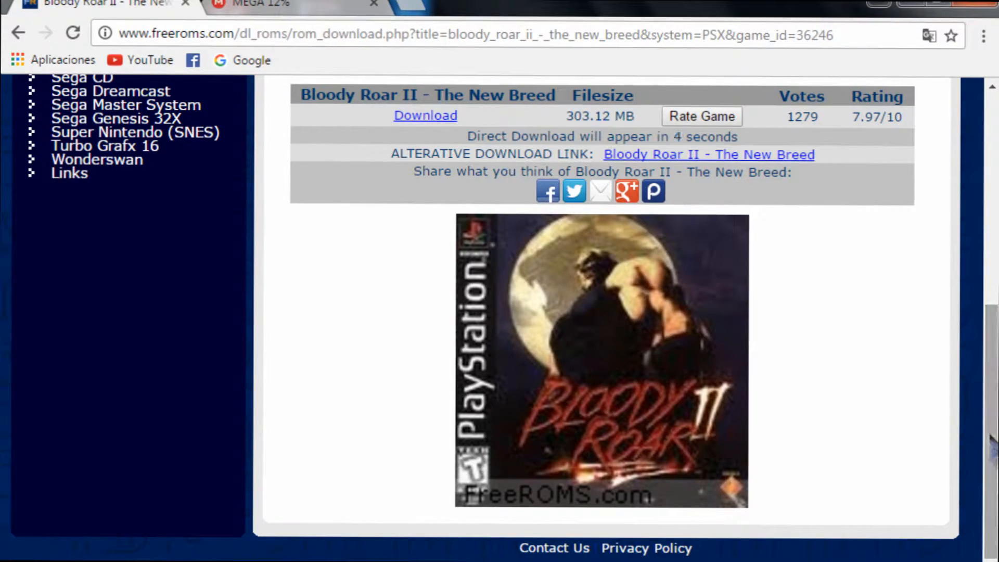
{"action": "scroll", "coordinate": [985, 325], "scroll_direction": "up", "scroll_amount": 3}
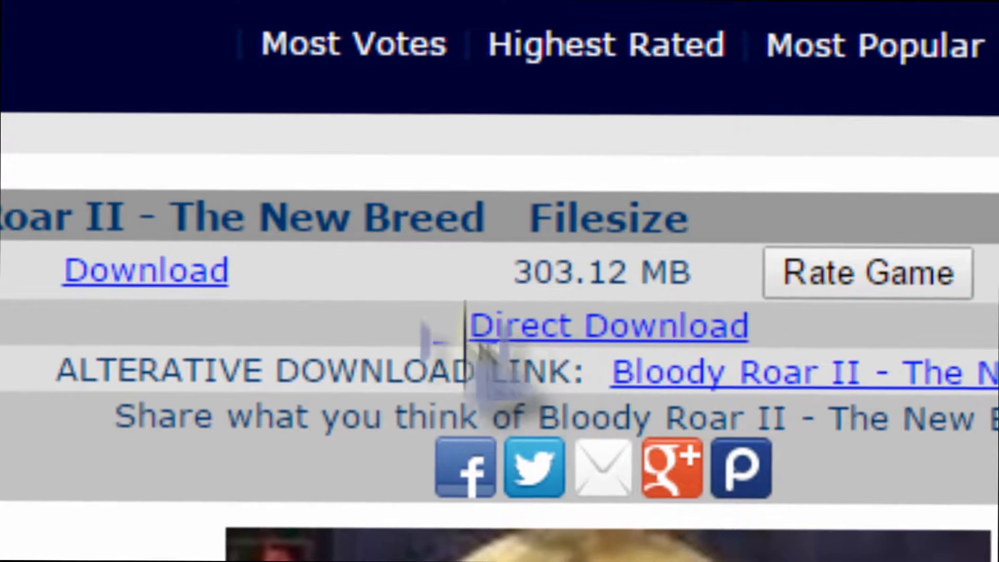
{"action": "left_click_drag", "start_coordinate": [528, 293], "coordinate": [668, 307]}
{"action": "left_click_drag", "start_coordinate": [801, 346], "coordinate": [827, 289]}
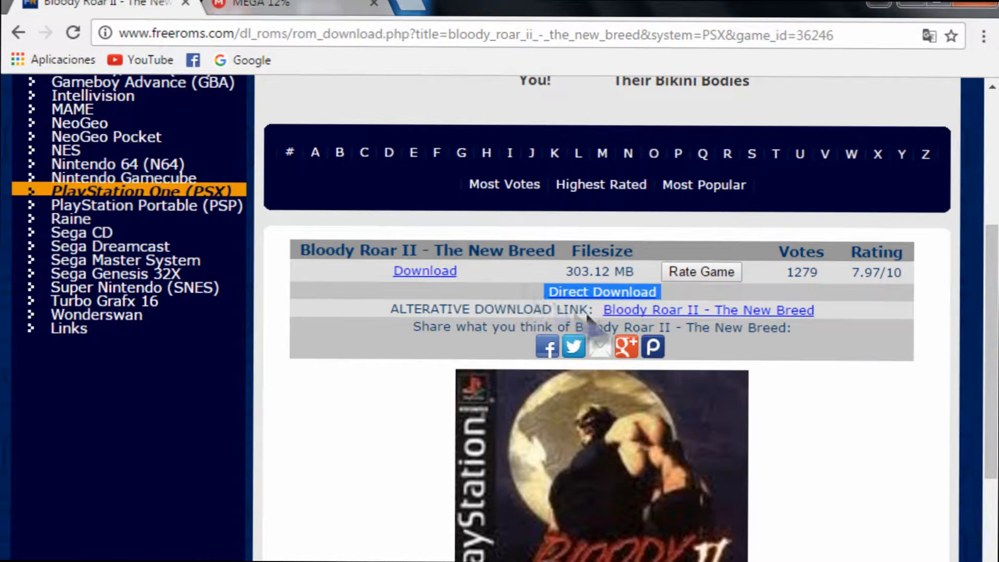
Start and then cancel the Bloody Roar II zip download, and return to the Play1 Explorer window.
{"action": "left_click", "coordinate": [572, 292]}
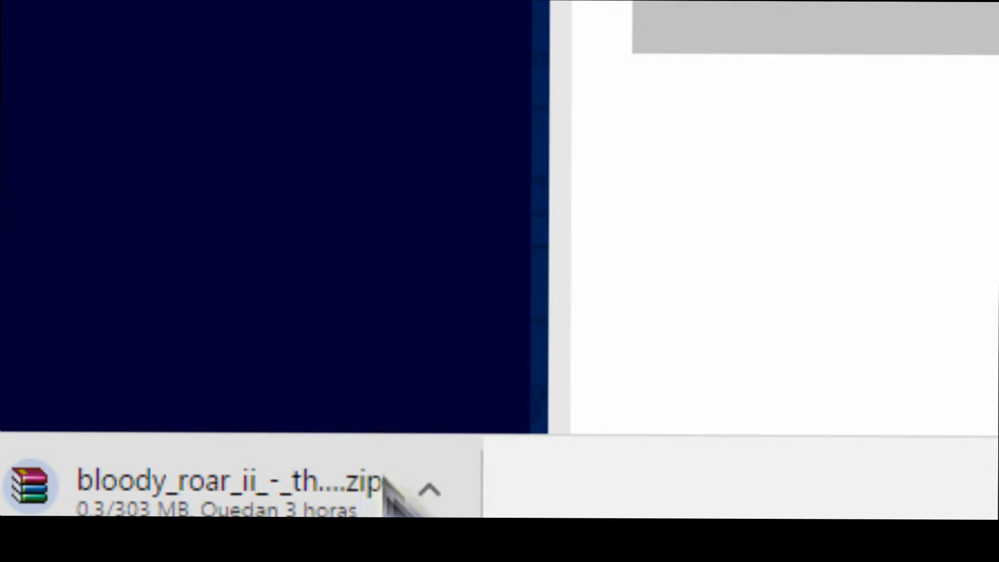
{"action": "left_click", "coordinate": [447, 484]}
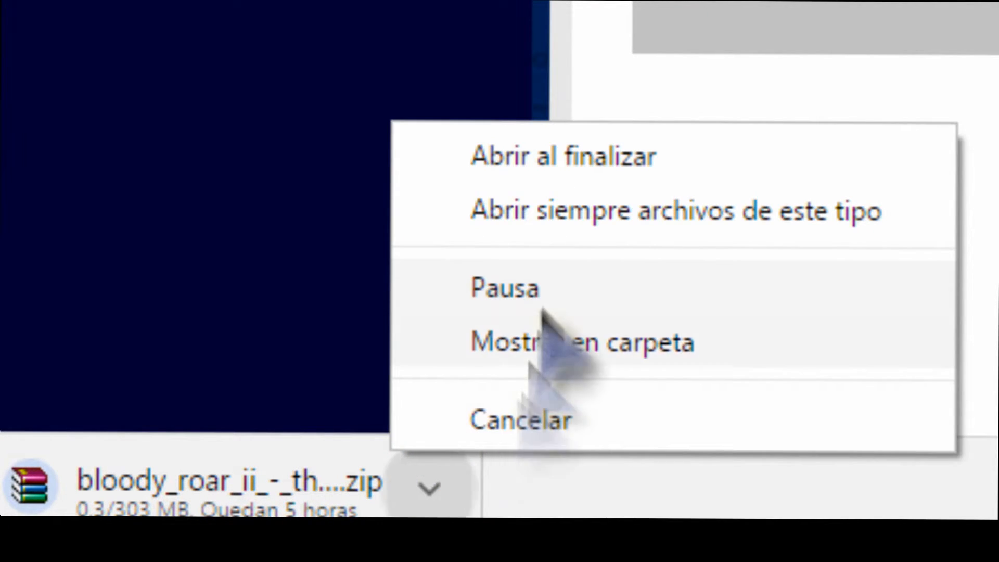
{"action": "left_click", "coordinate": [540, 416]}
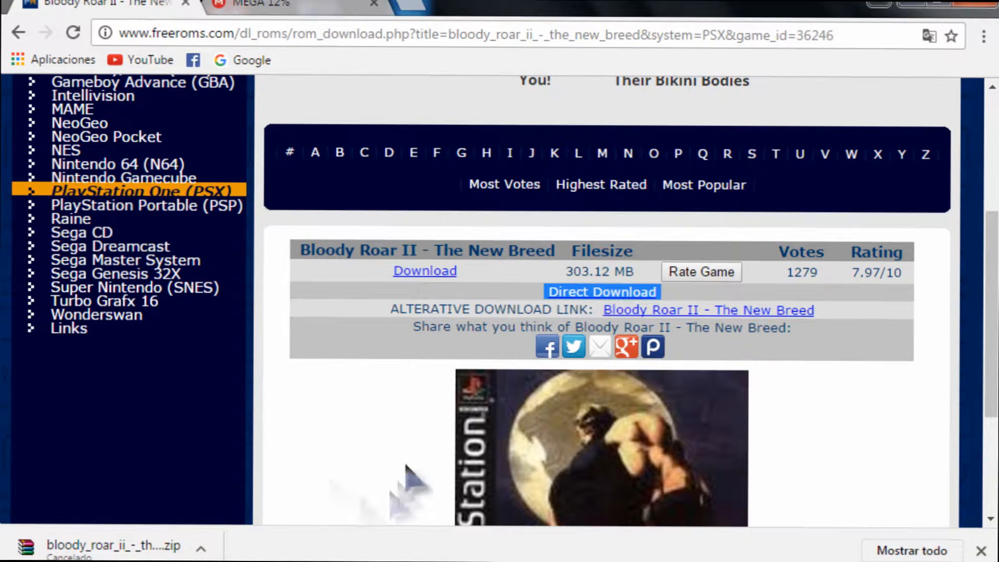
{"action": "left_click", "coordinate": [988, 551]}
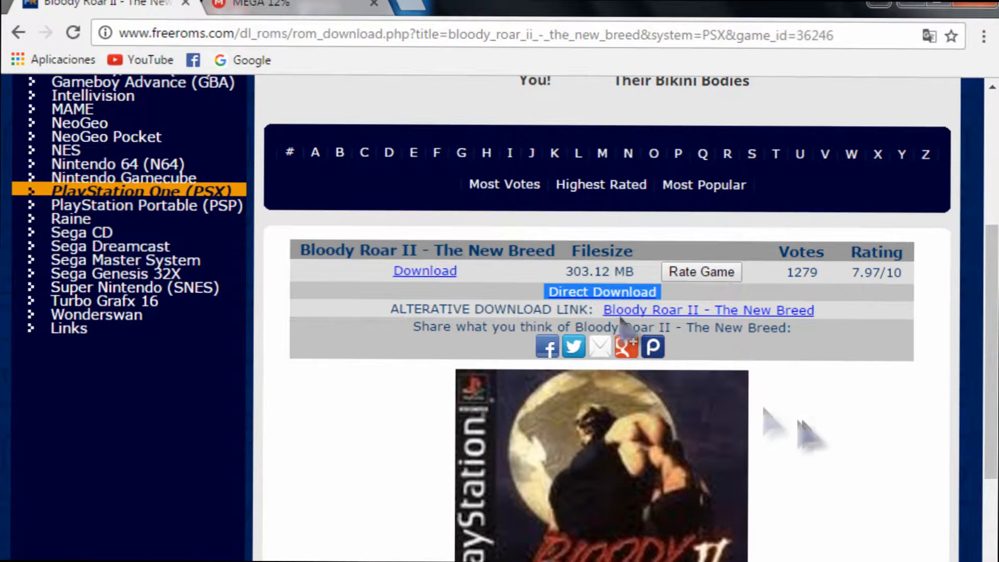
{"action": "left_click", "coordinate": [156, 14]}
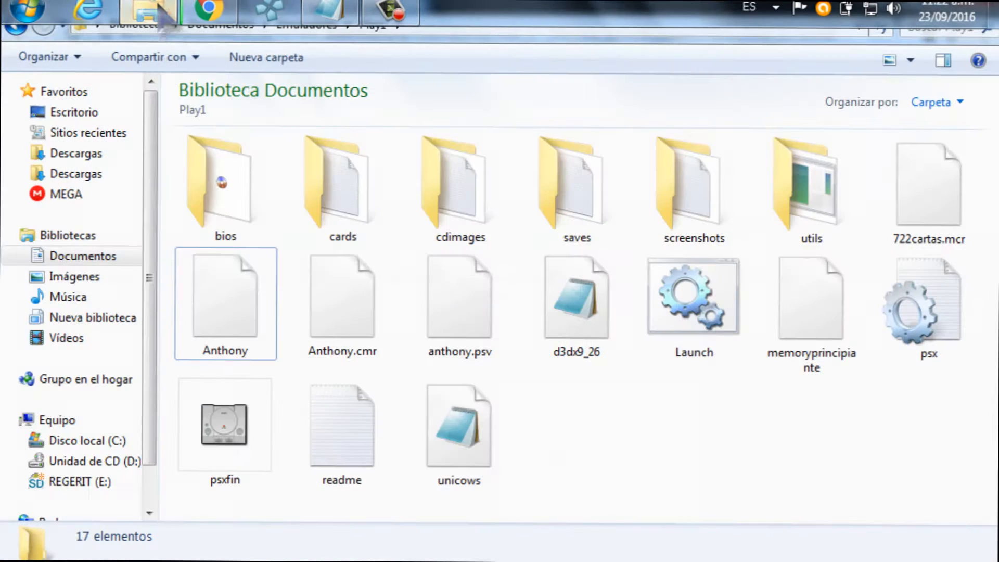
Go to Documents > Game > Play1 > Bloody_Roar_2.
{"action": "left_click", "coordinate": [130, 259]}
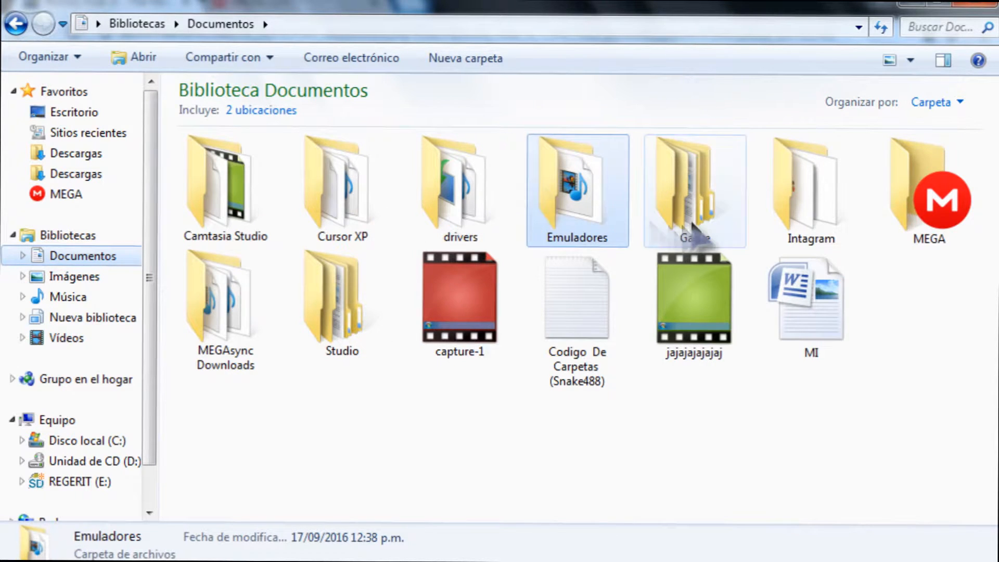
{"action": "double_click", "coordinate": [689, 189]}
{"action": "double_click", "coordinate": [238, 183]}
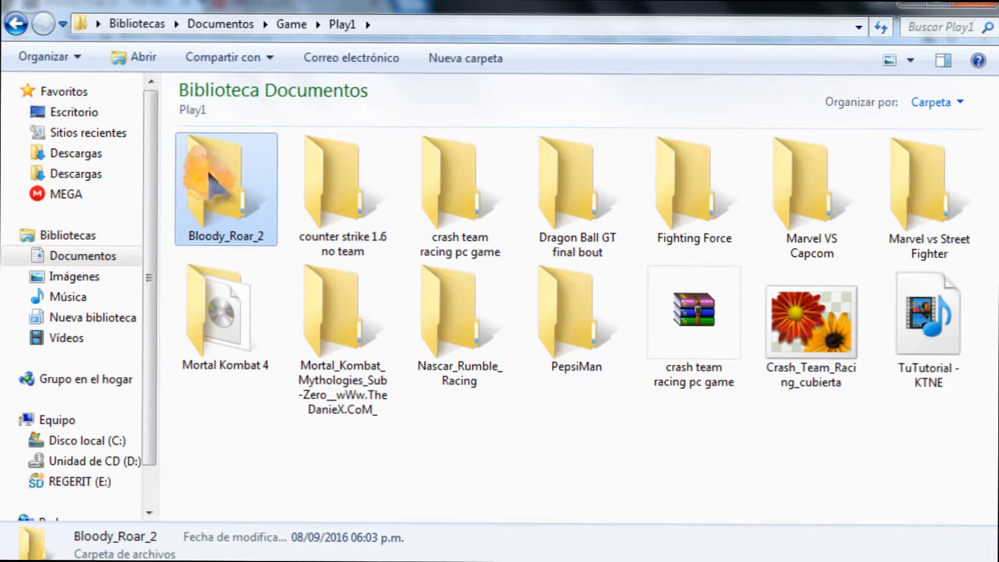
{"action": "double_click", "coordinate": [209, 174]}
Select the Bloody_Roar_2 zip and view its extraction options without extracting.
{"action": "left_click_drag", "start_coordinate": [671, 208], "coordinate": [496, 192]}
{"action": "left_click_drag", "start_coordinate": [628, 152], "coordinate": [626, 153]}
{"action": "left_click_drag", "start_coordinate": [756, 159], "coordinate": [549, 196]}
{"action": "left_click_drag", "start_coordinate": [692, 177], "coordinate": [571, 183]}
{"action": "left_click_drag", "start_coordinate": [724, 213], "coordinate": [581, 233]}
{"action": "left_click", "coordinate": [723, 211]}
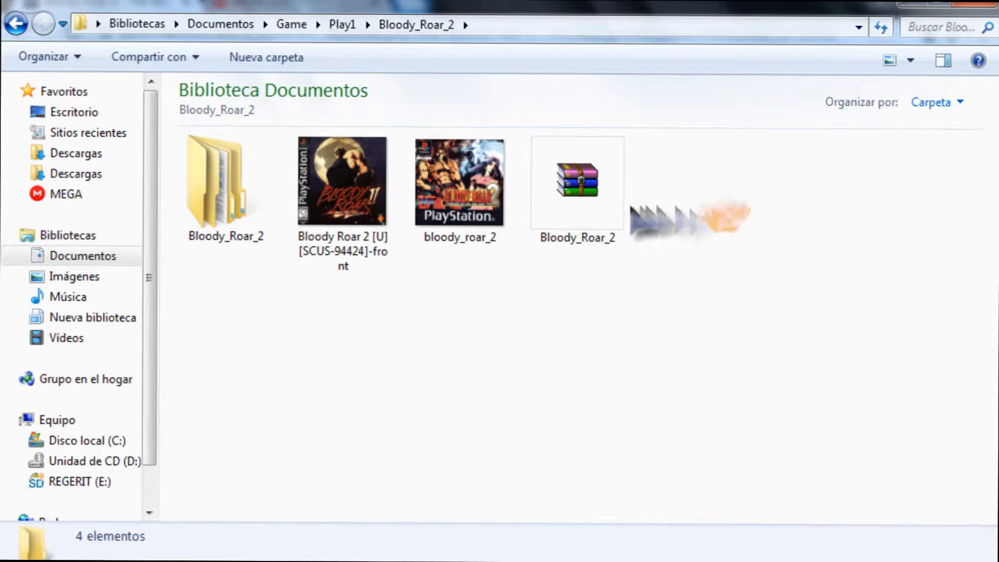
{"action": "left_click", "coordinate": [592, 202]}
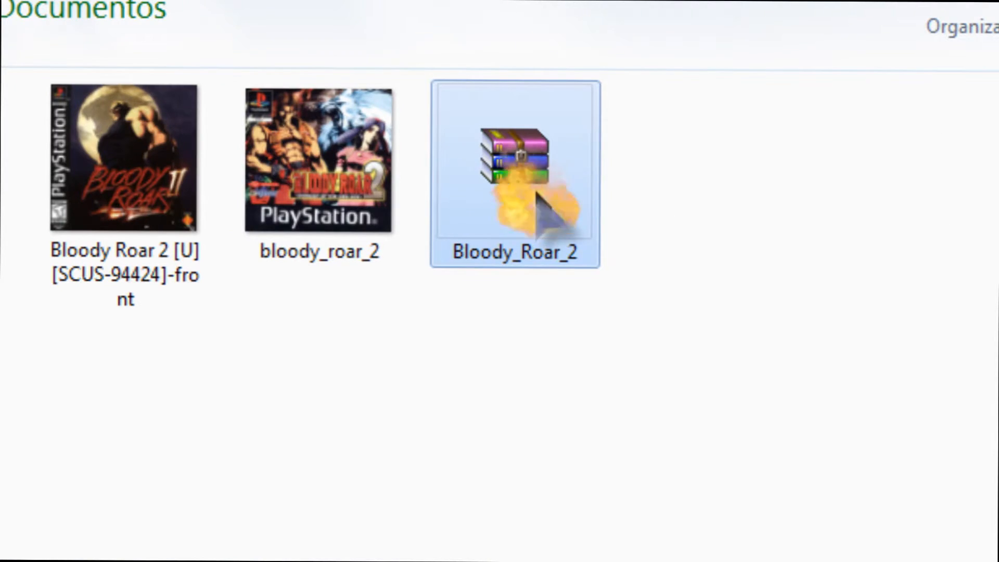
{"action": "right_click", "coordinate": [593, 202]}
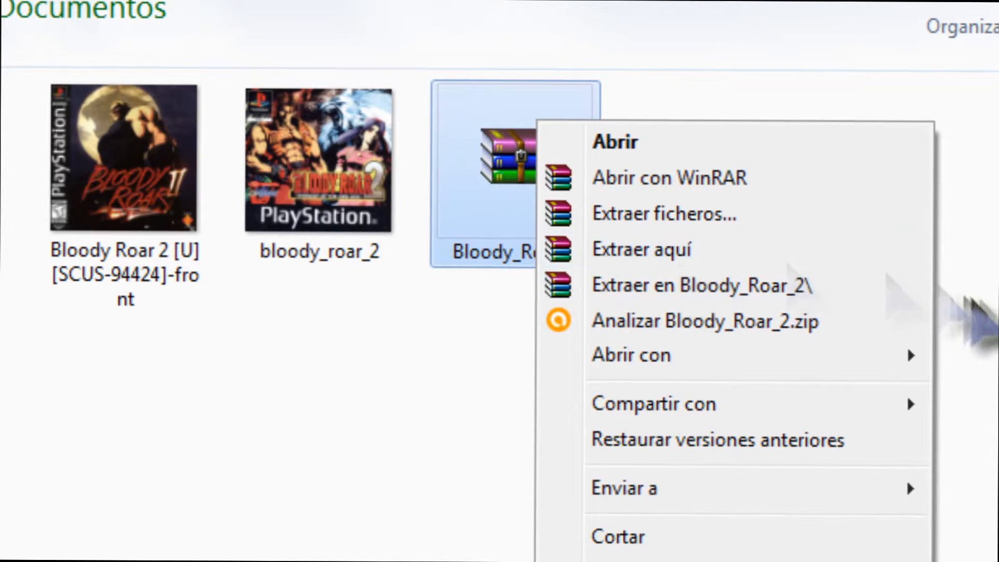
{"action": "left_click", "coordinate": [971, 301]}
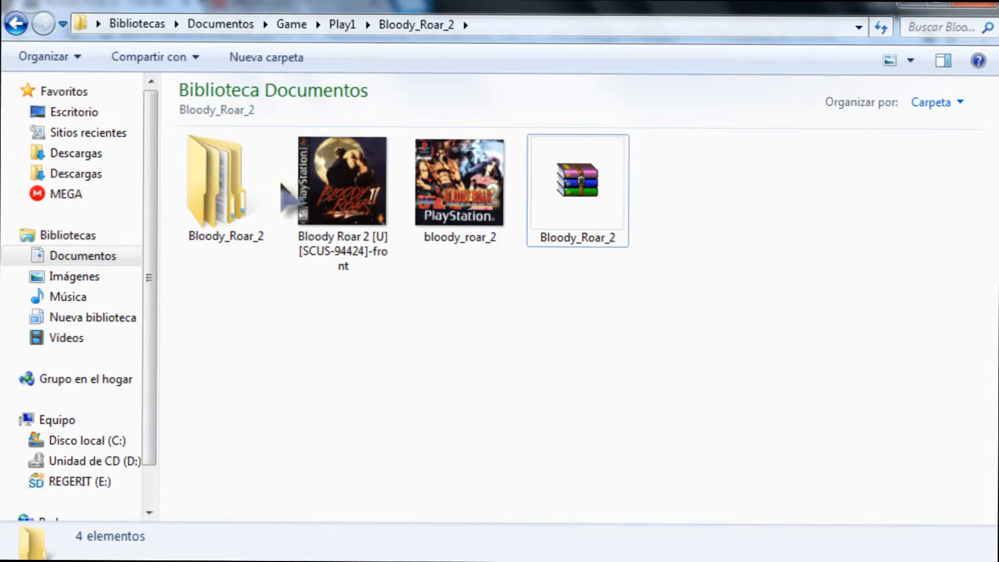
Open the inner Bloody_Roar_2 subfolder and select the Bloody_Roar_2 game application.
{"action": "left_click", "coordinate": [228, 195]}
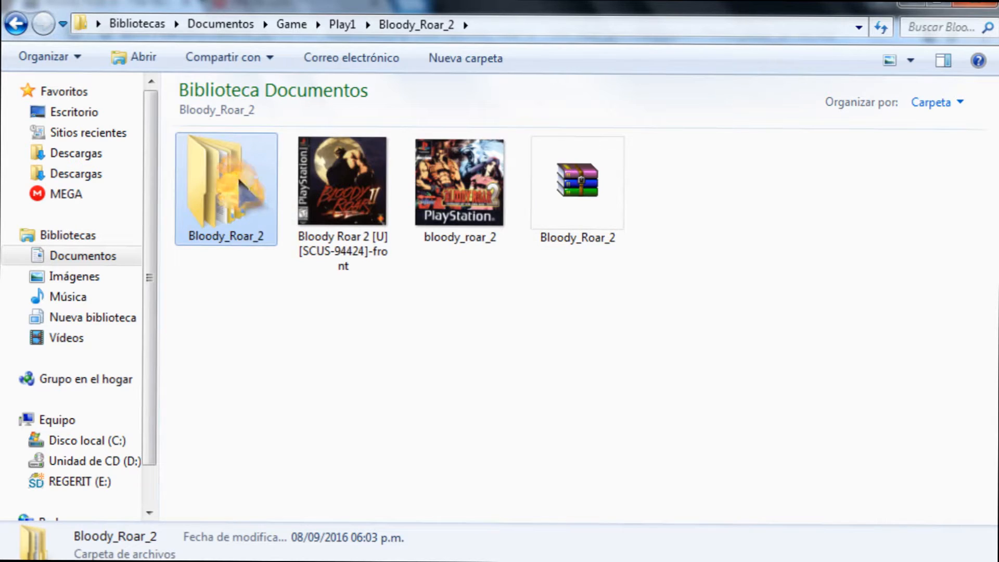
{"action": "double_click", "coordinate": [245, 191]}
{"action": "double_click", "coordinate": [227, 208]}
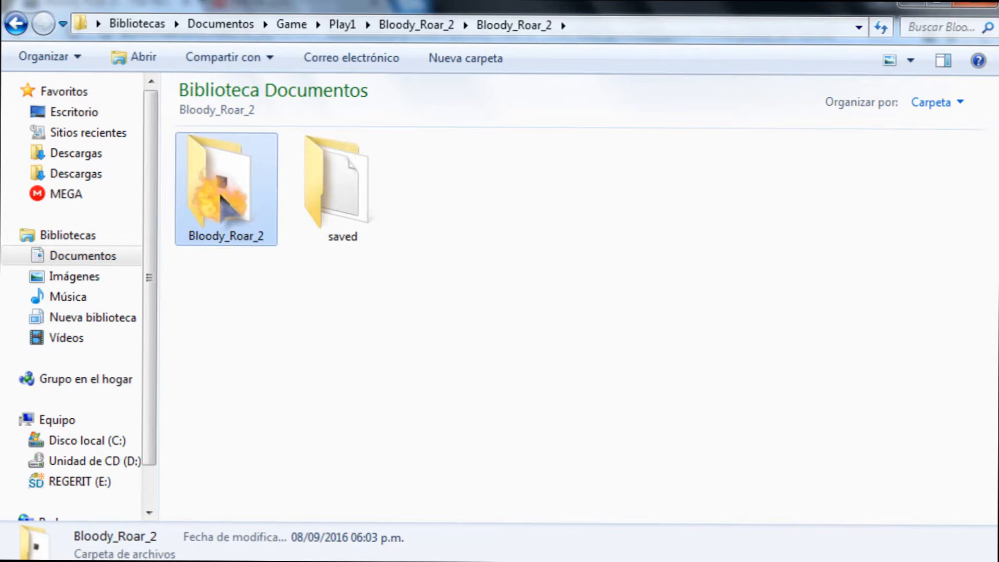
{"action": "left_click", "coordinate": [226, 182]}
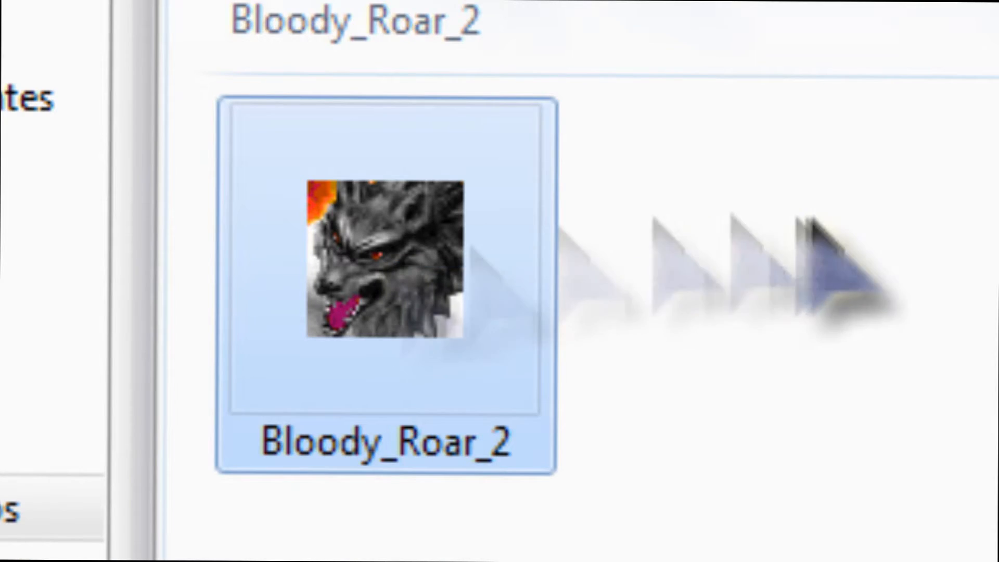
{"action": "left_click", "coordinate": [810, 218]}
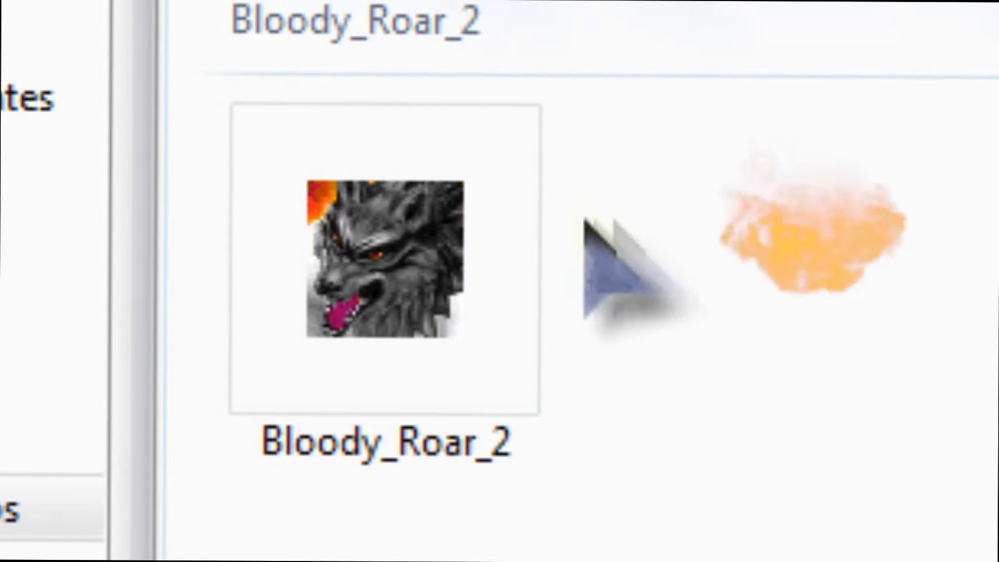
{"action": "left_click", "coordinate": [458, 257]}
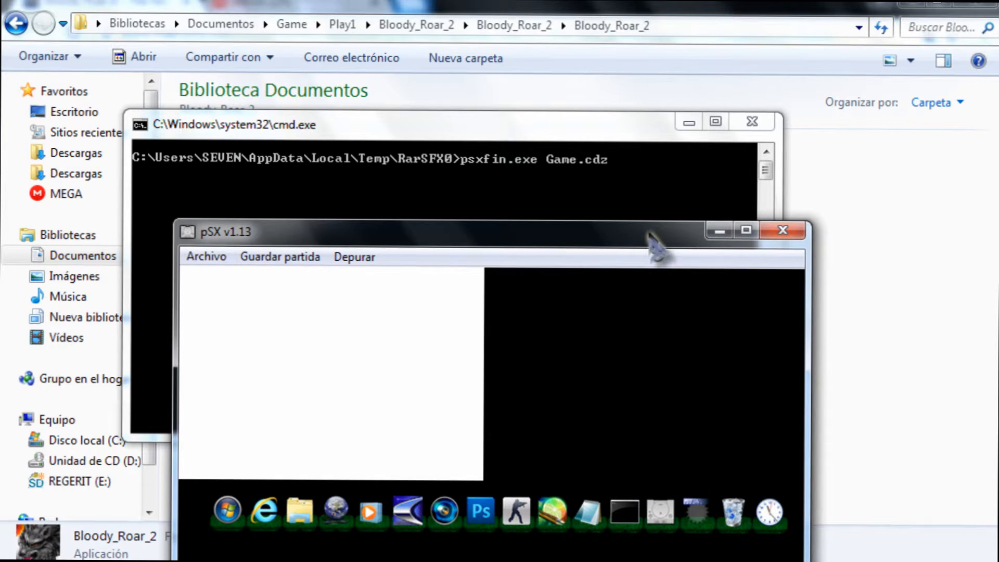
Move the pSX window running Bloody Roar 2 higher, then maximize it to fill the screen.
{"action": "left_click_drag", "start_coordinate": [640, 233], "coordinate": [628, 77]}
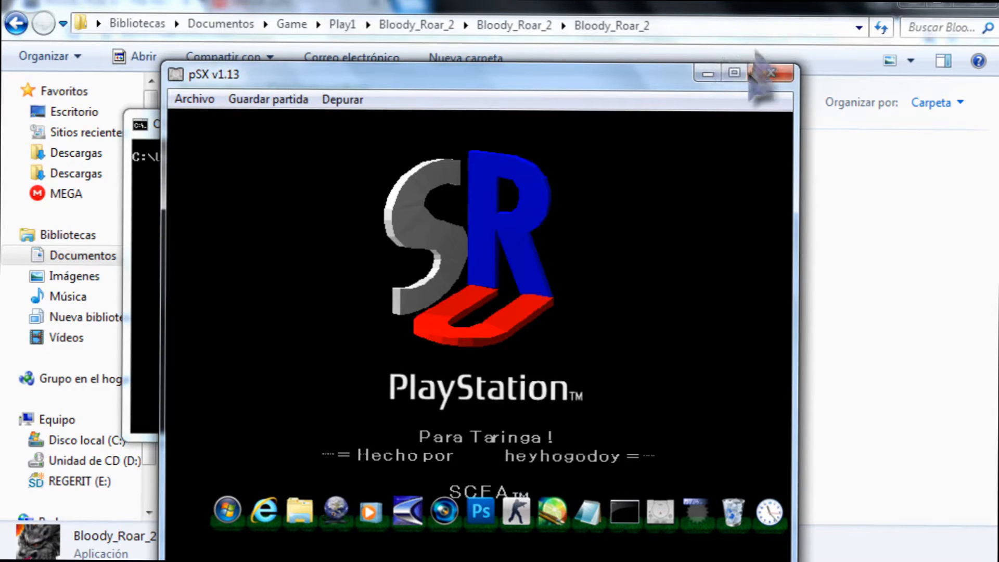
{"action": "left_click", "coordinate": [734, 73]}
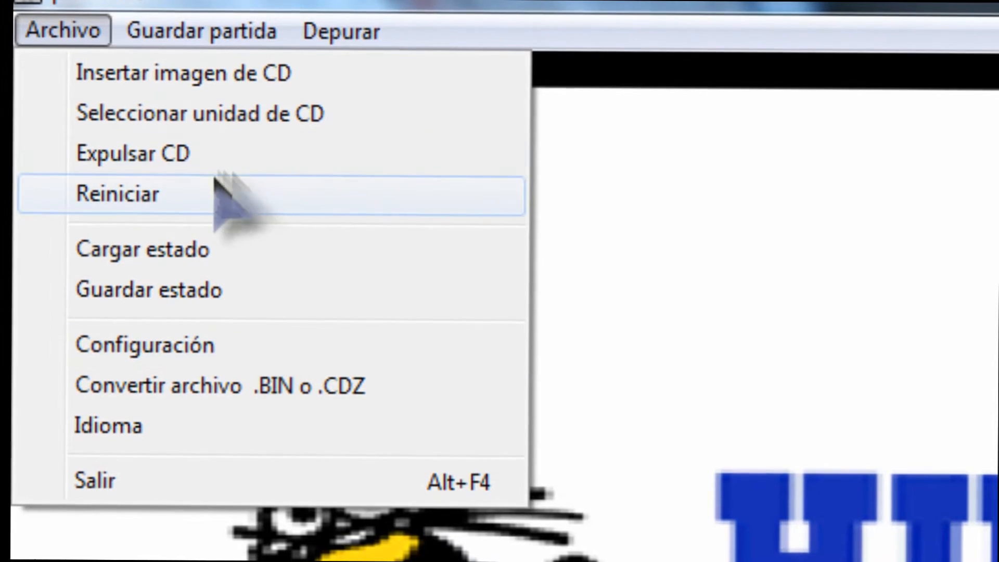
In pSX configuration, remap Joy9 to K, Joy8 to J and Axis0 to L.
{"action": "left_click", "coordinate": [156, 332]}
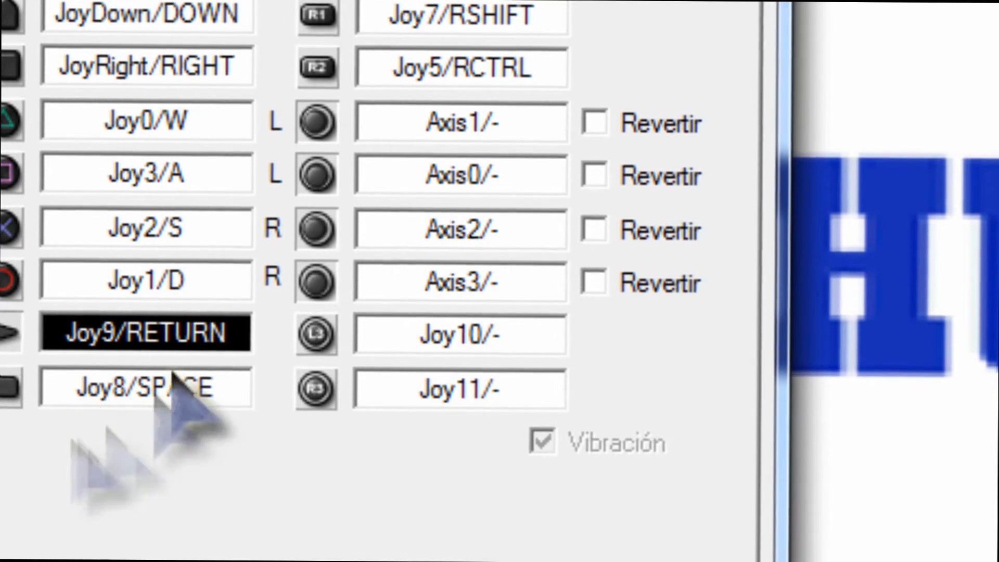
{"action": "key", "text": "k"}
{"action": "key", "text": "j"}
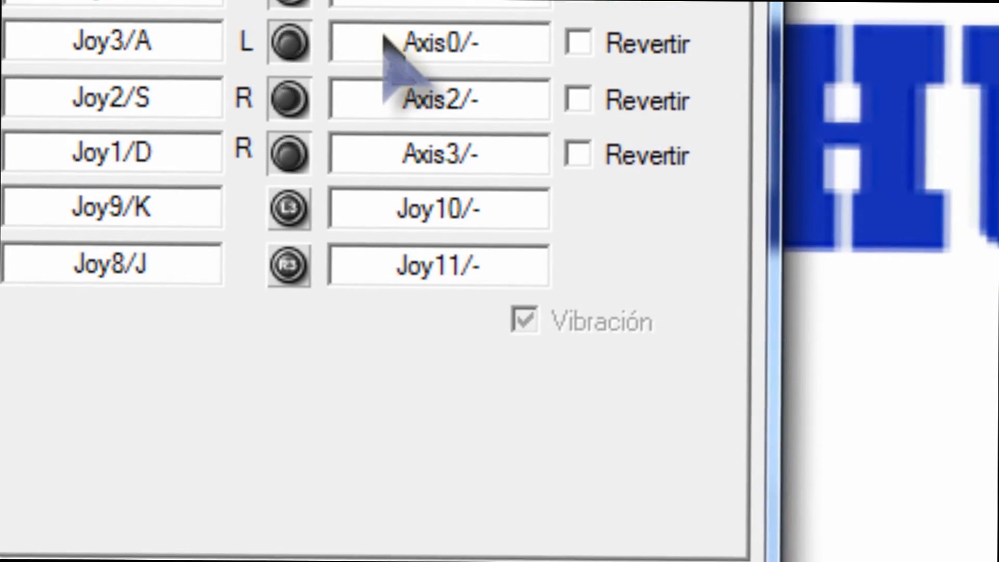
{"action": "left_click", "coordinate": [387, 56]}
{"action": "key", "text": "l"}
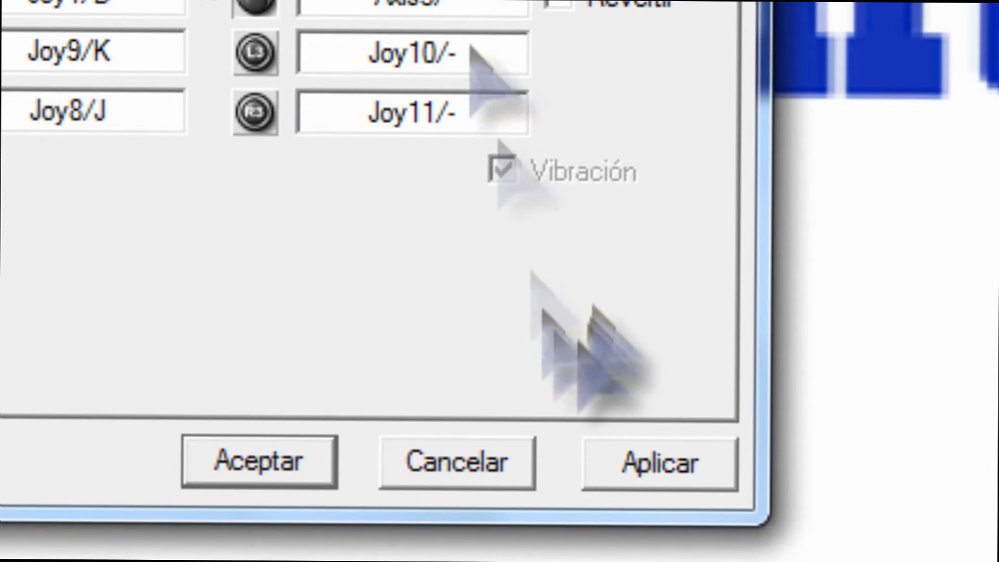
Apply and accept the new pSX key assignments, closing the configuration window.
{"action": "left_click", "coordinate": [646, 471]}
{"action": "left_click", "coordinate": [231, 458]}
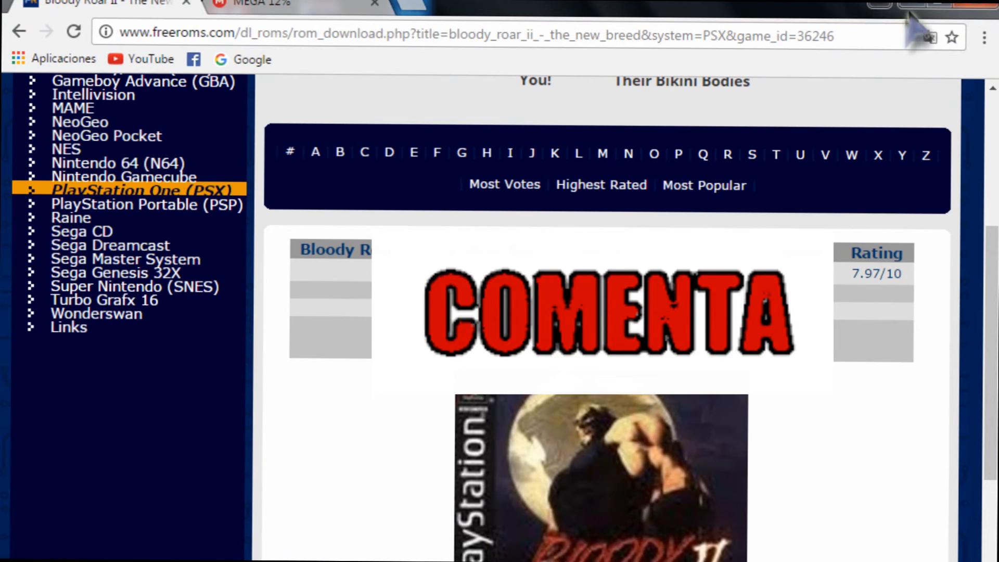
Minimize Chrome to show the Windows desktop, then drag repeatedly across its shortcut icons.
{"action": "left_click", "coordinate": [909, 5]}
{"action": "left_click_drag", "start_coordinate": [627, 44], "coordinate": [799, 155]}
{"action": "left_click_drag", "start_coordinate": [646, 105], "coordinate": [819, 216]}
{"action": "left_click_drag", "start_coordinate": [624, 94], "coordinate": [806, 186]}
{"action": "mouse_move", "coordinate": [602, 78]}
{"action": "left_mouse_down"}
{"action": "mouse_move", "coordinate": [687, 111]}
{"action": "mouse_move", "coordinate": [810, 202]}
{"action": "left_mouse_up"}
{"action": "mouse_move", "coordinate": [589, 118]}
{"action": "left_mouse_down"}
{"action": "mouse_move", "coordinate": [652, 139]}
{"action": "mouse_move", "coordinate": [720, 245]}
{"action": "mouse_move", "coordinate": [765, 232]}
{"action": "mouse_move", "coordinate": [769, 254]}
{"action": "left_mouse_up"}
{"action": "key", "text": "Down"}
{"action": "left_click_drag", "start_coordinate": [603, 107], "coordinate": [736, 205]}
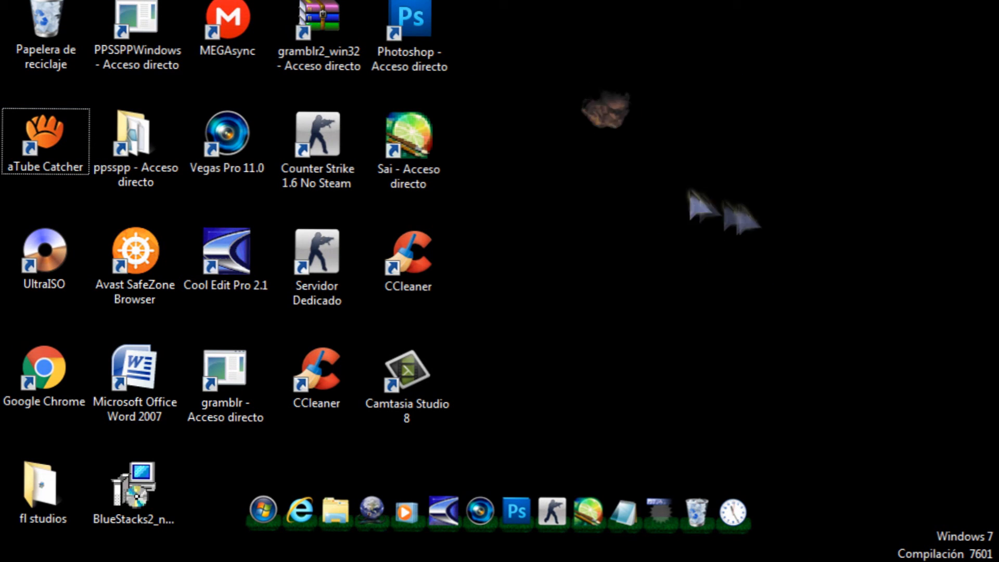
{"action": "left_click_drag", "start_coordinate": [591, 94], "coordinate": [853, 333]}
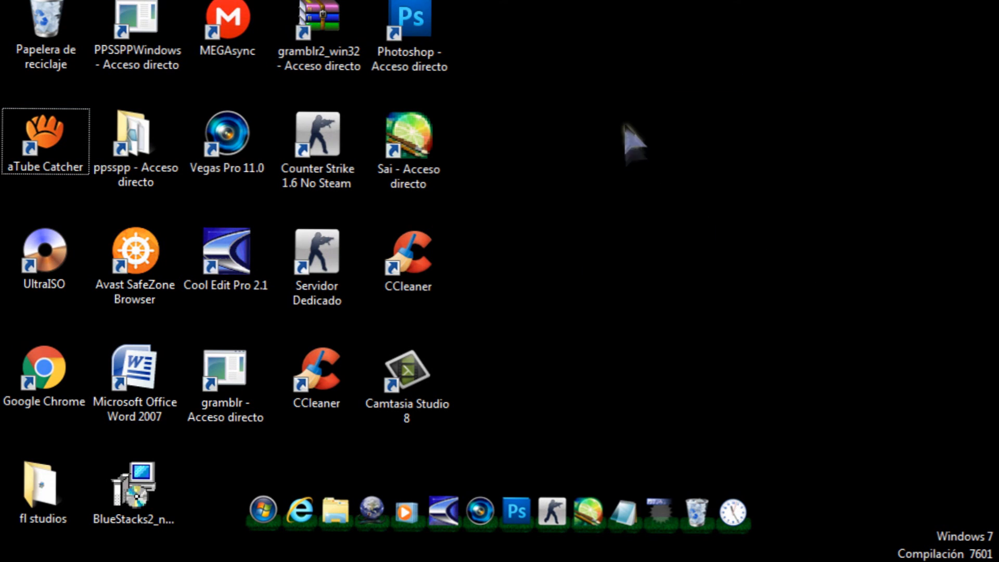
{"action": "left_click_drag", "start_coordinate": [550, 71], "coordinate": [843, 275]}
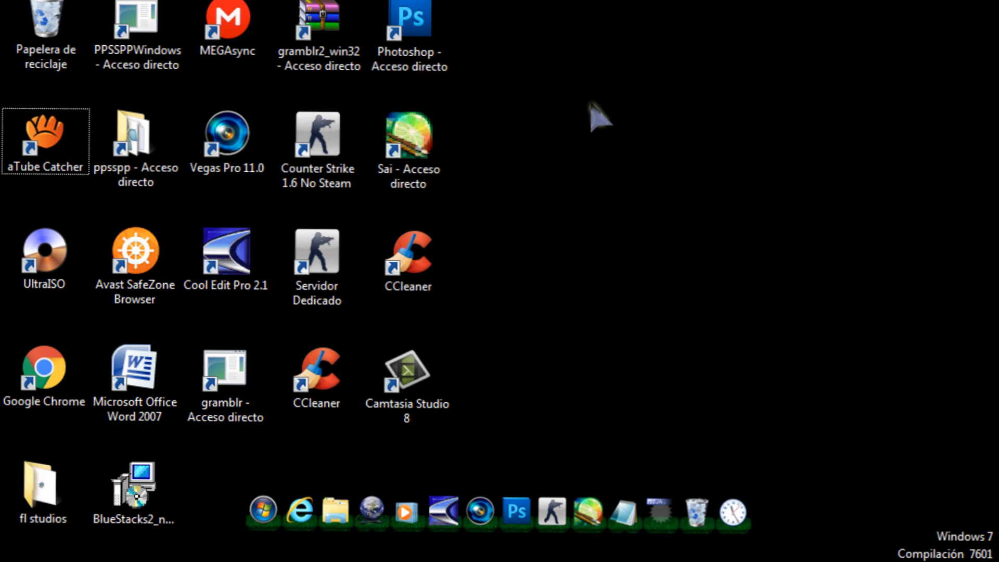